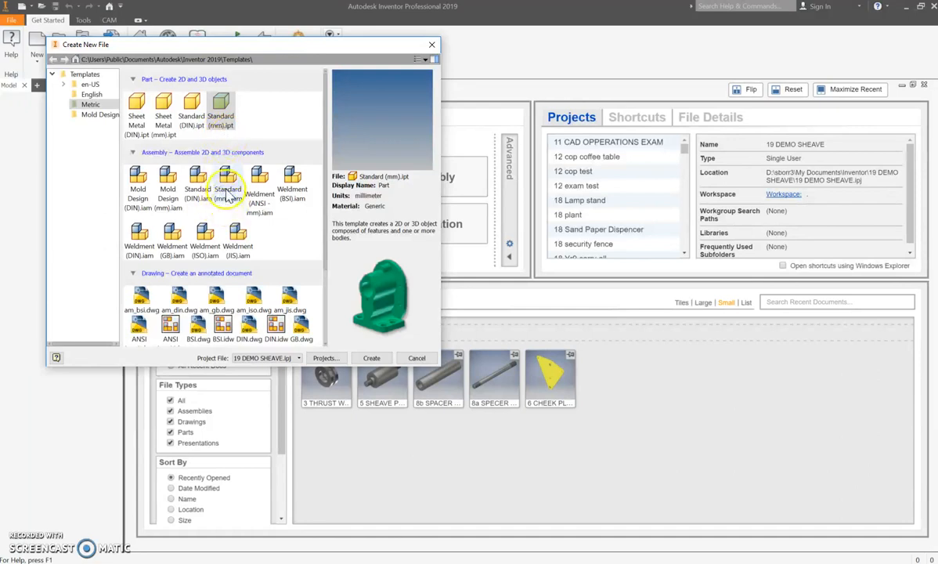
Create a new assembly from the metric Standard (mm).iam template and place one 3b THRUST LOWER RING.ipt in it
double_click(229, 194)
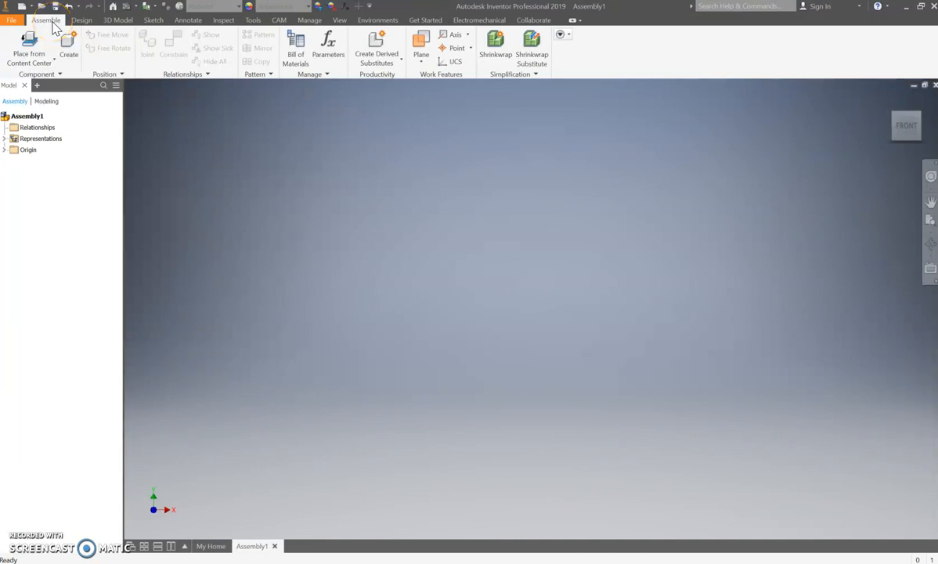
click(30, 43)
click(54, 62)
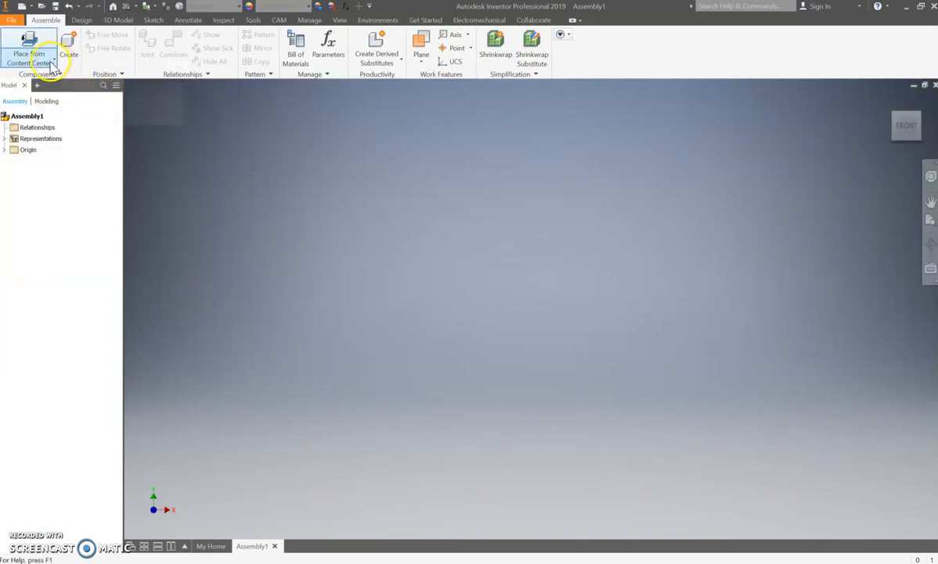
click(50, 62)
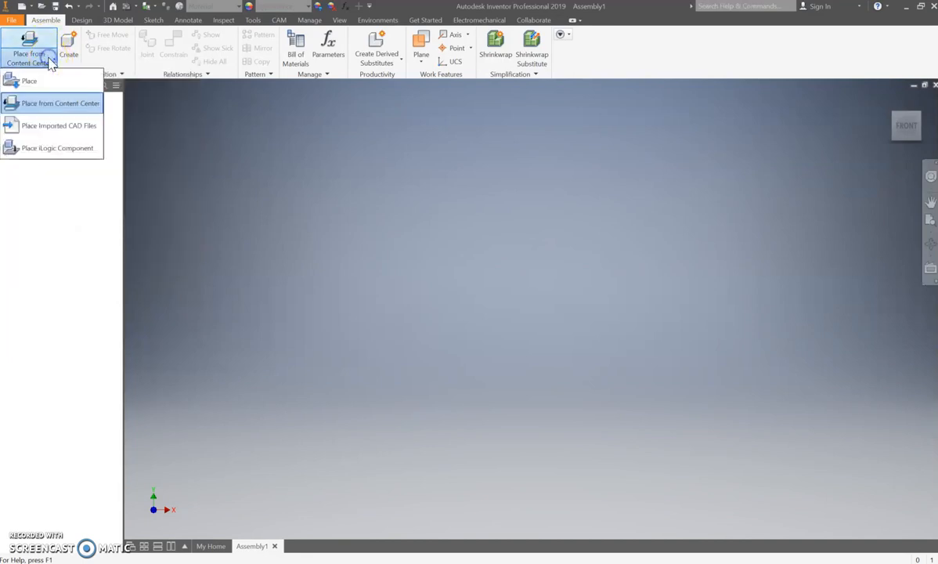
click(47, 80)
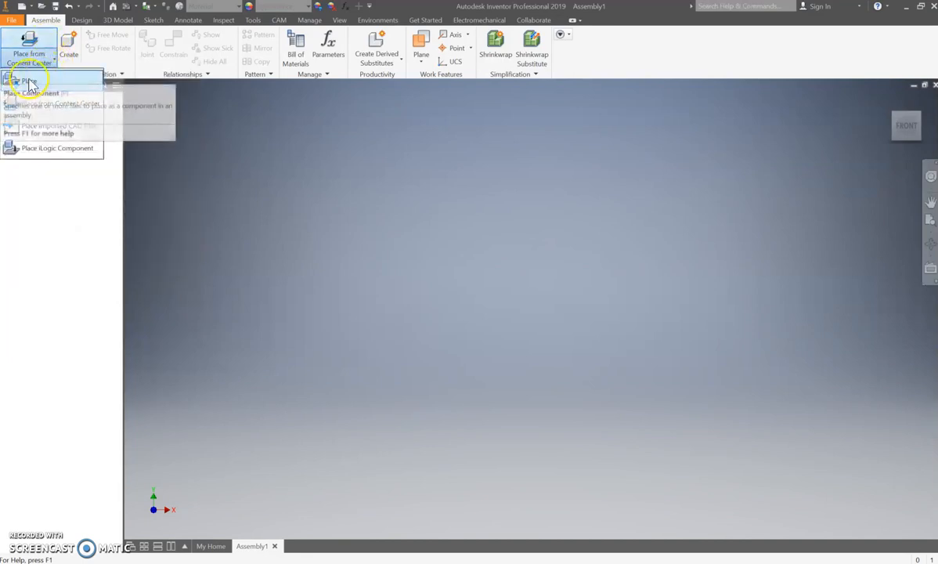
click(44, 82)
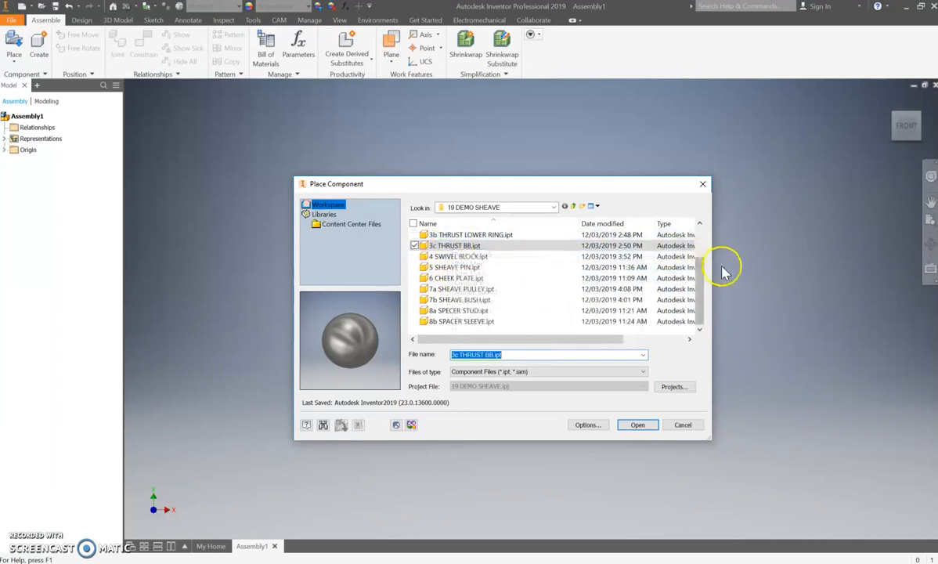
drag(701, 284, 700, 248)
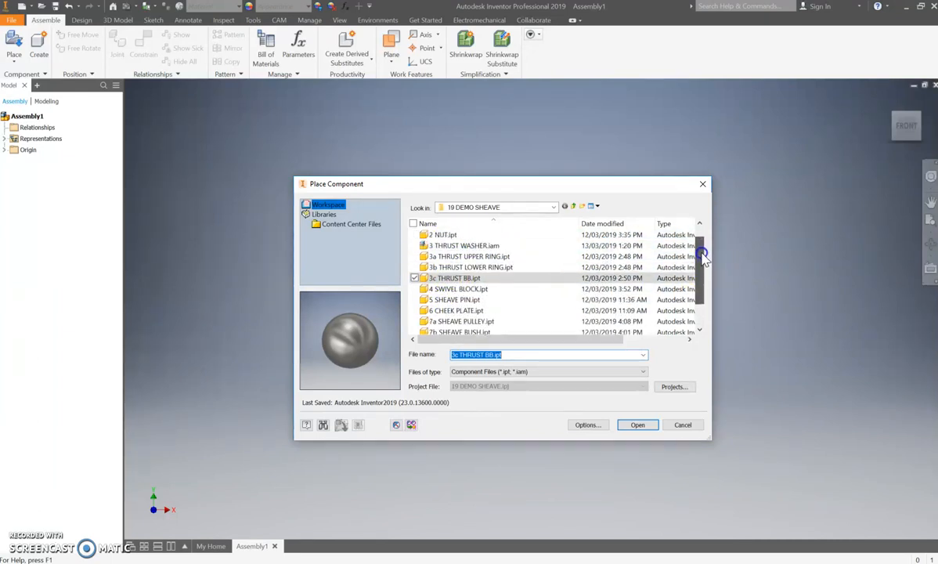
click(463, 269)
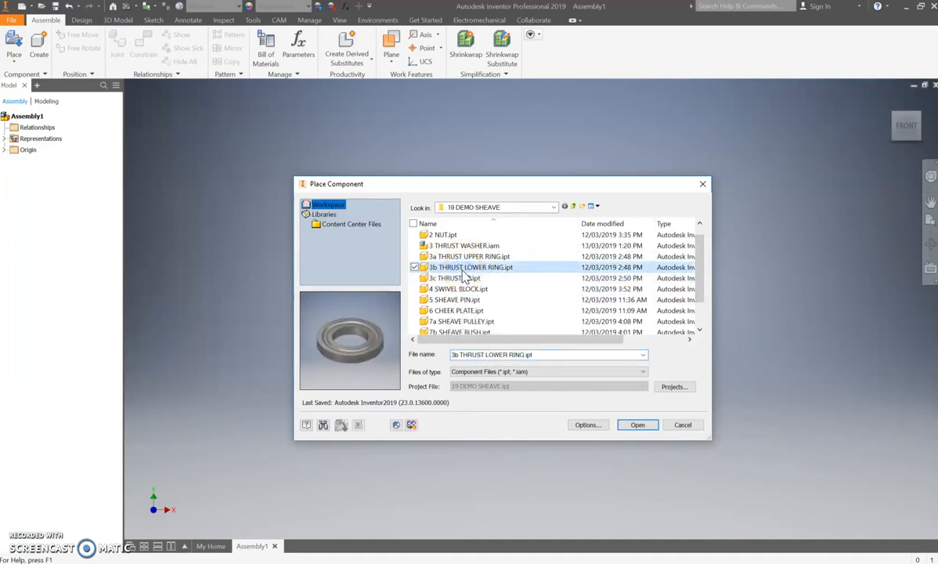
drag(387, 310, 366, 357)
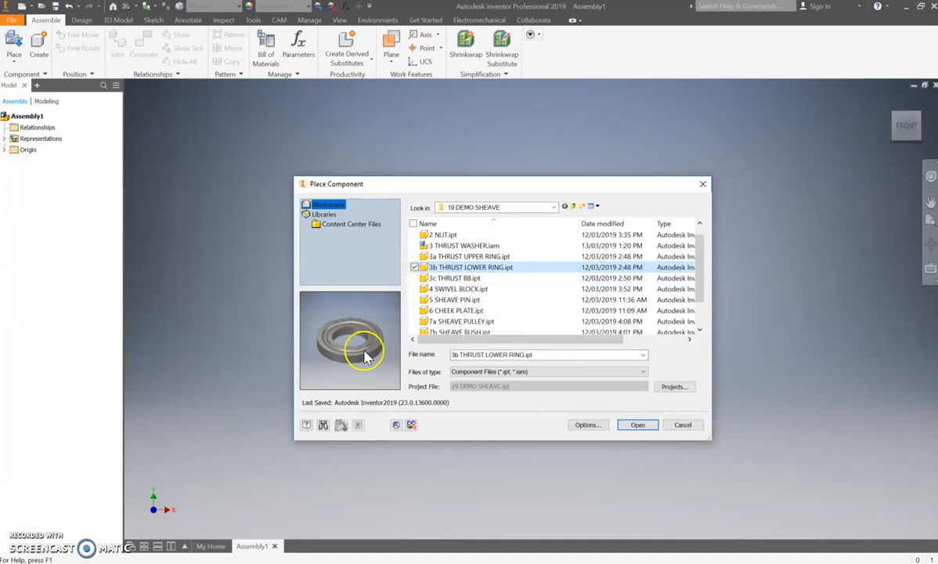
click(646, 429)
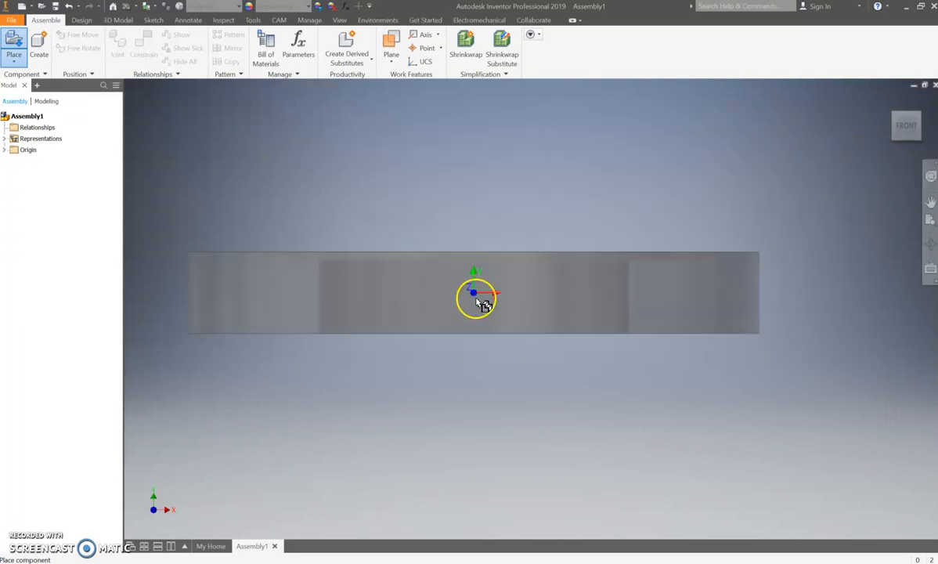
right_click(476, 267)
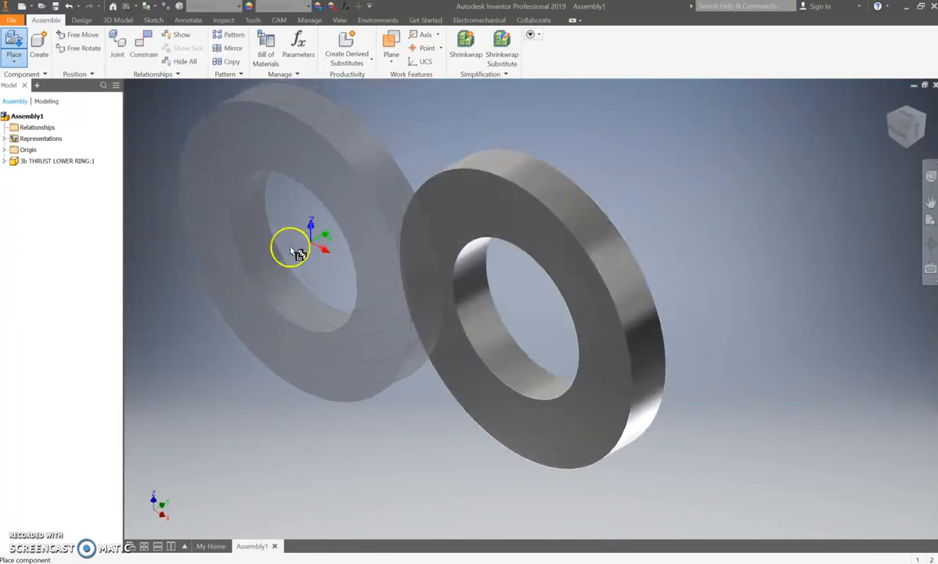
key(Escape)
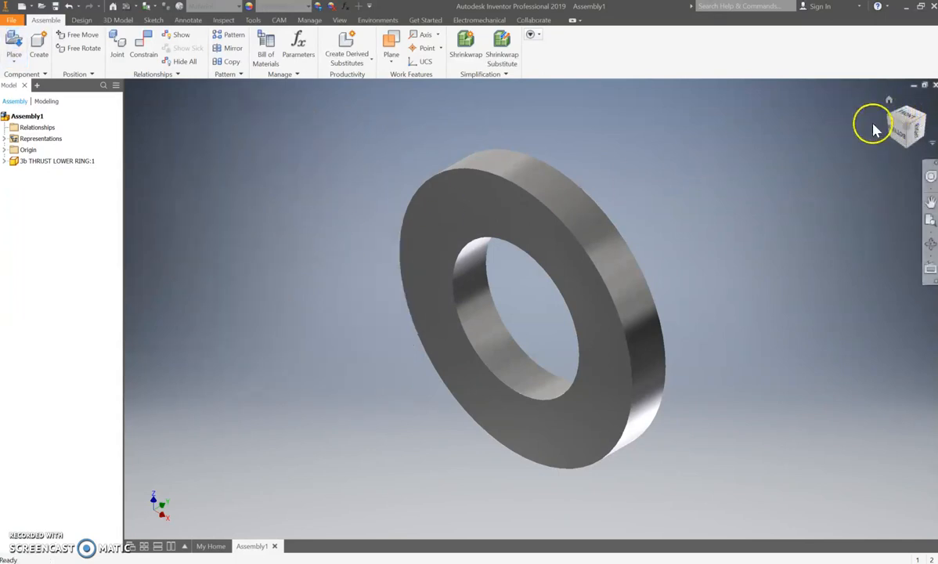
Examine the lower ring from the front, close up and from other angles, finishing in an isometric view with the groove facing up
click(908, 119)
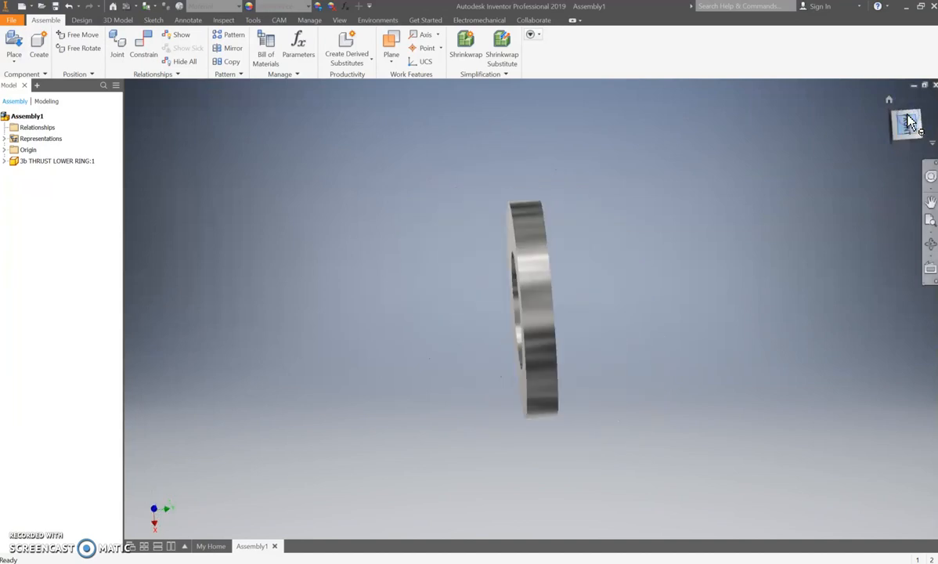
click(928, 101)
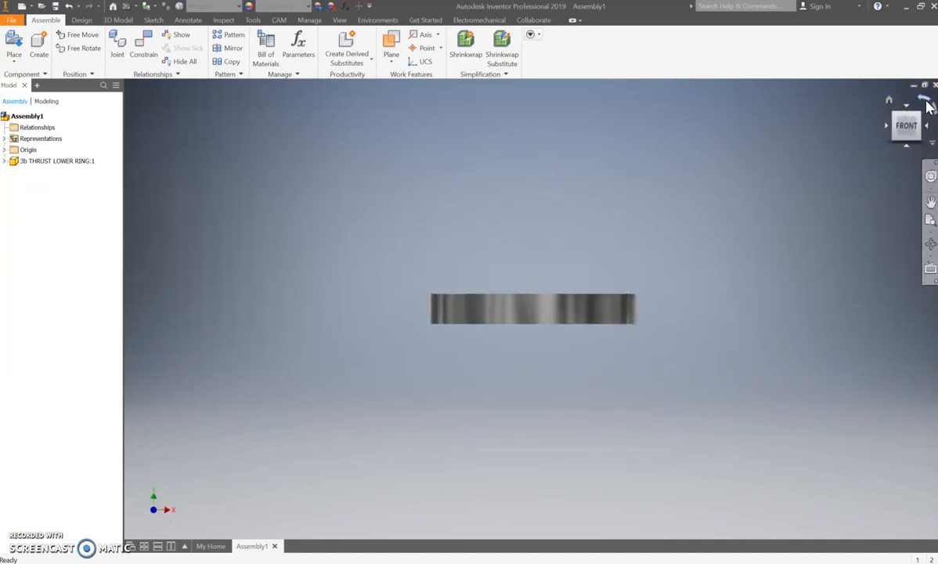
click(920, 117)
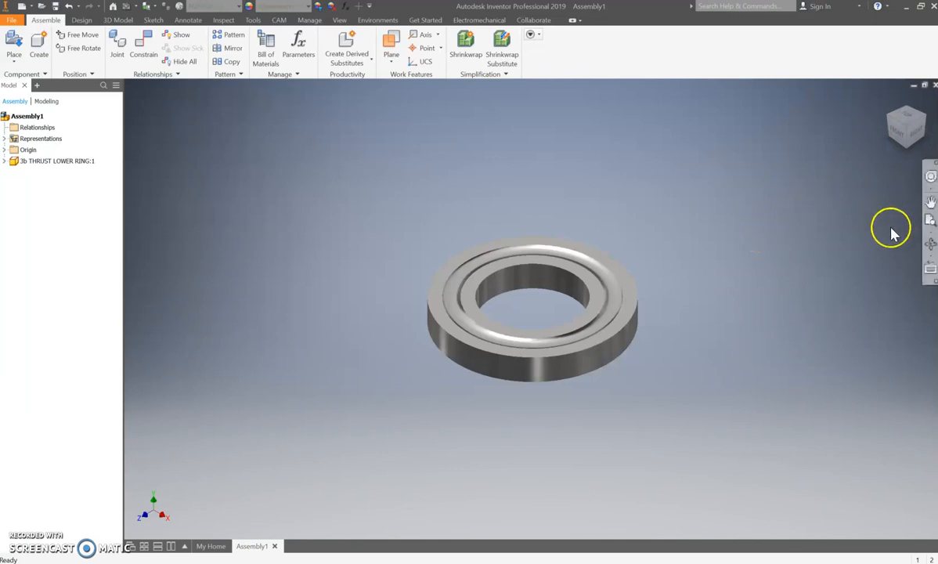
click(930, 178)
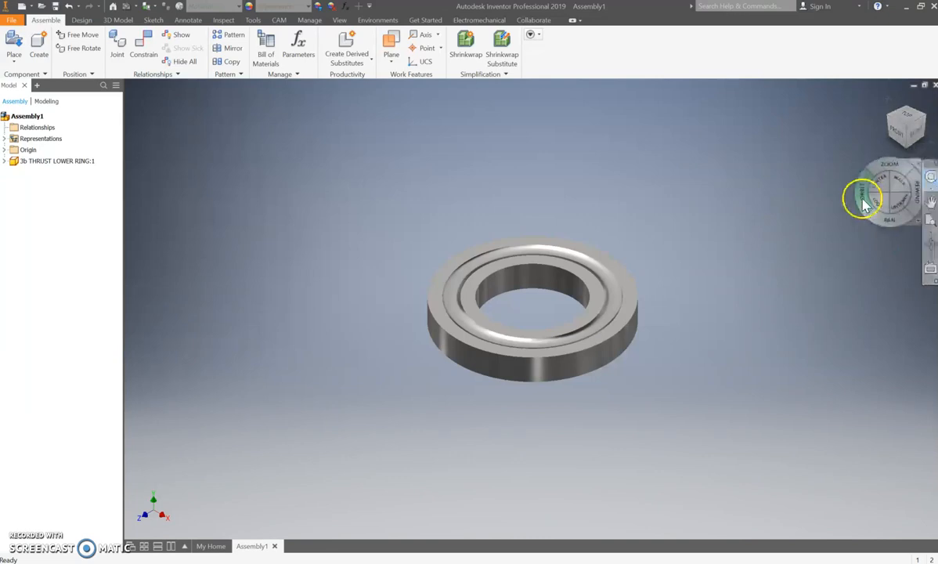
mouse_move(778, 174)
mouse_down()
mouse_move(777, 162)
mouse_move(782, 190)
mouse_up()
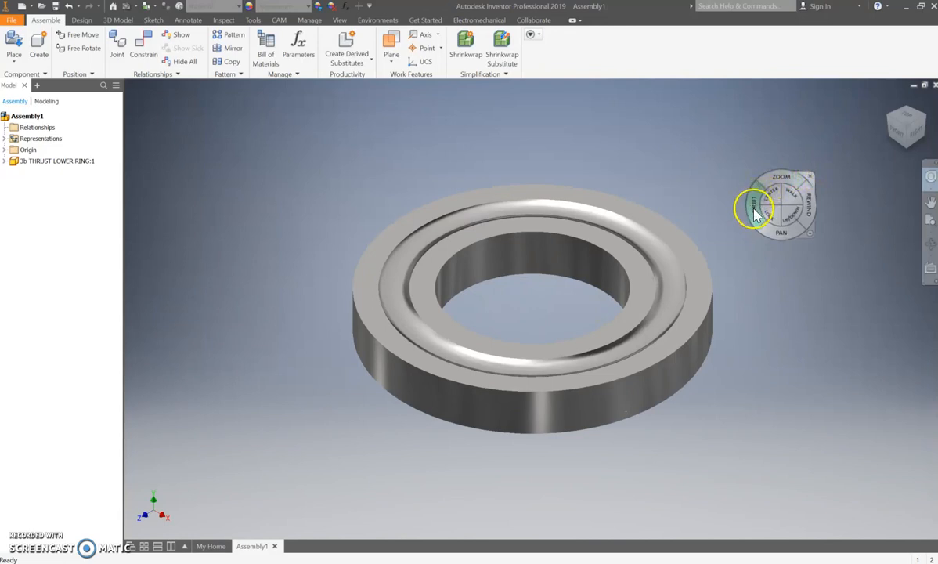
drag(754, 213, 706, 184)
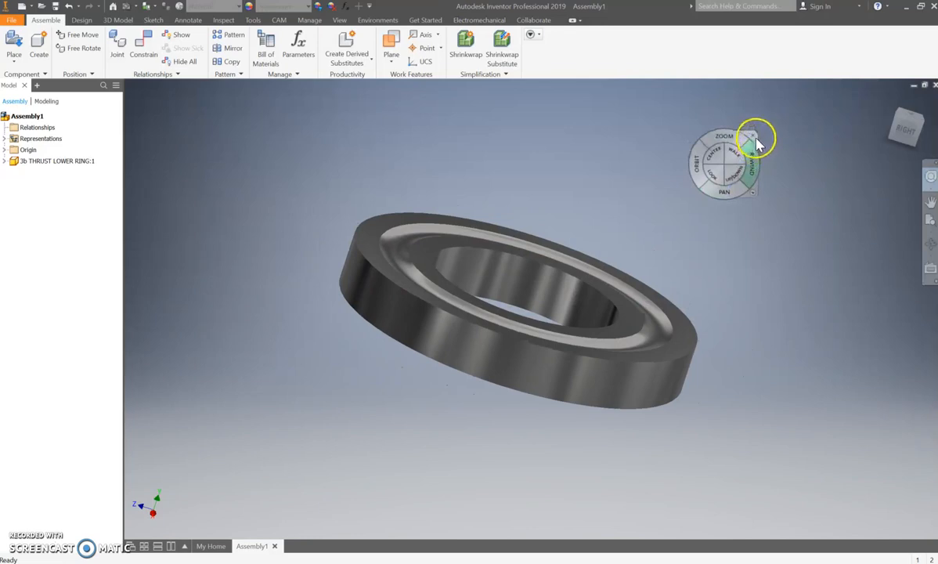
click(751, 139)
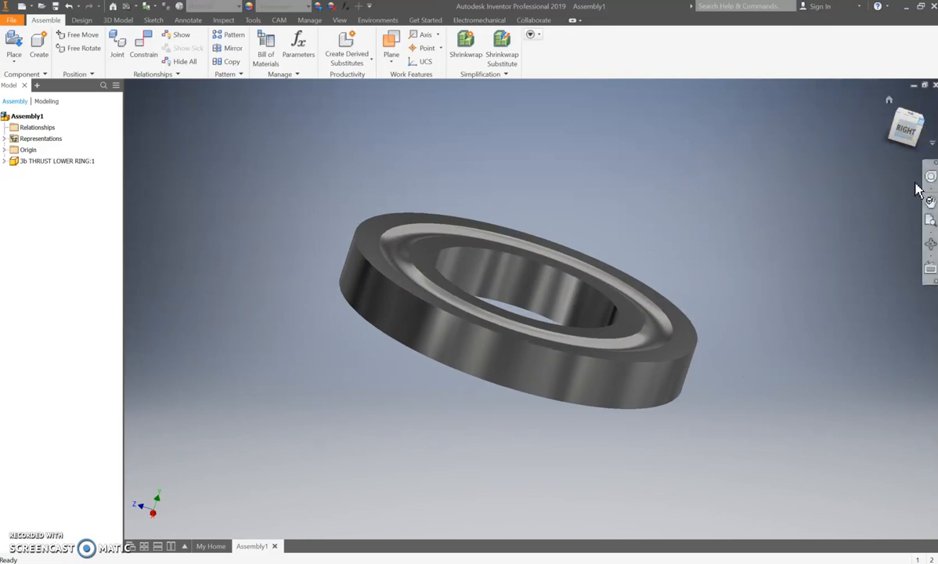
click(924, 122)
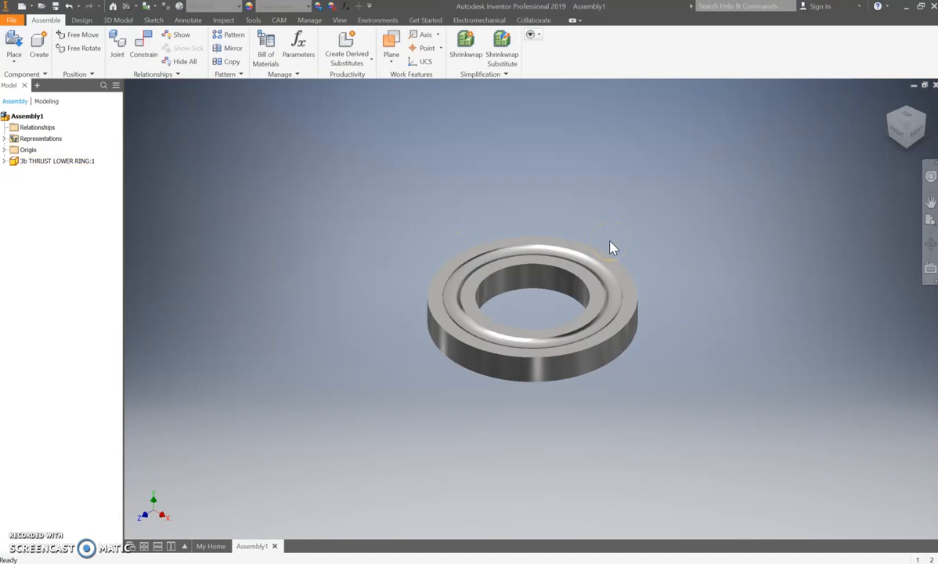
Ground the thrust lower ring so it is fixed in the assembly
click(513, 275)
right_click(14, 167)
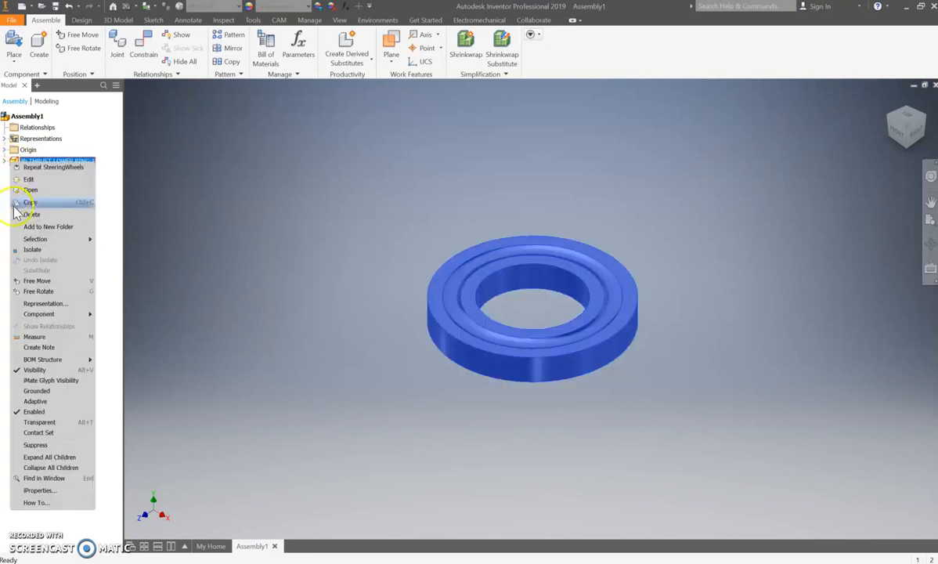
click(36, 390)
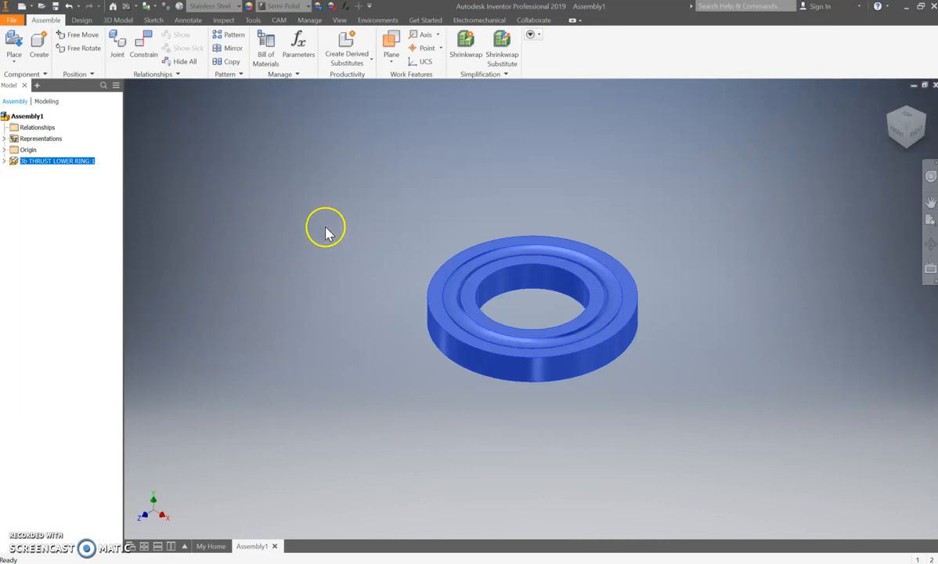
click(78, 235)
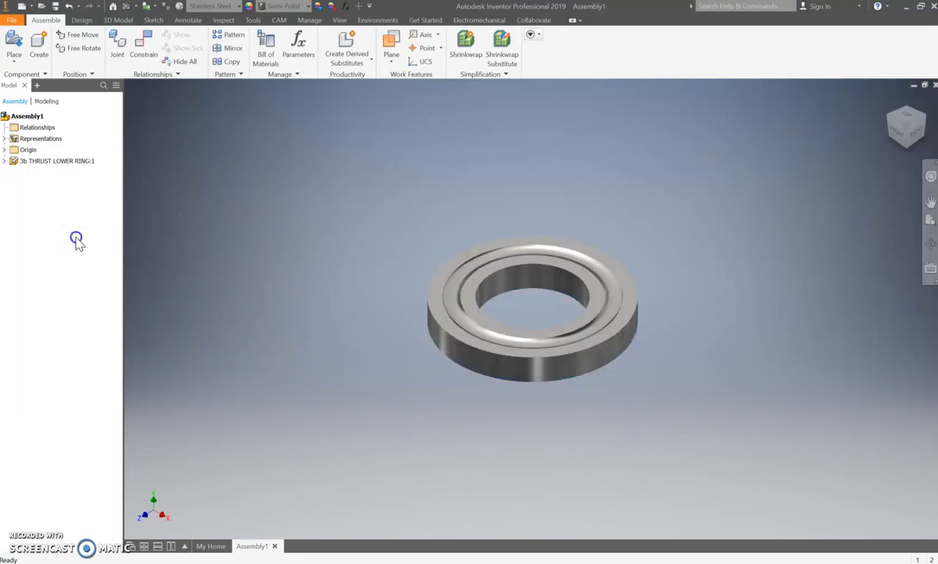
Place one 3c THRUST BB.ipt ball in the space above the lower ring
click(14, 43)
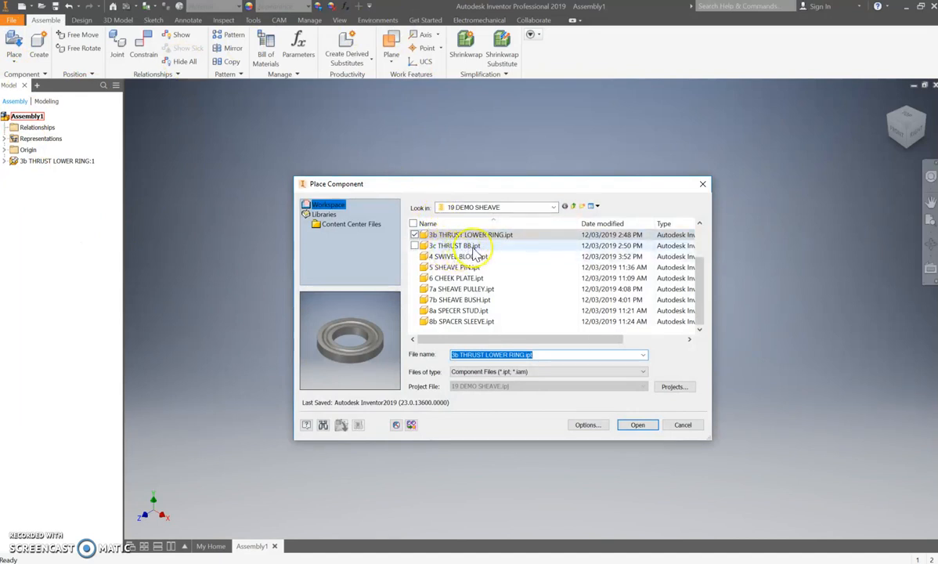
double_click(462, 250)
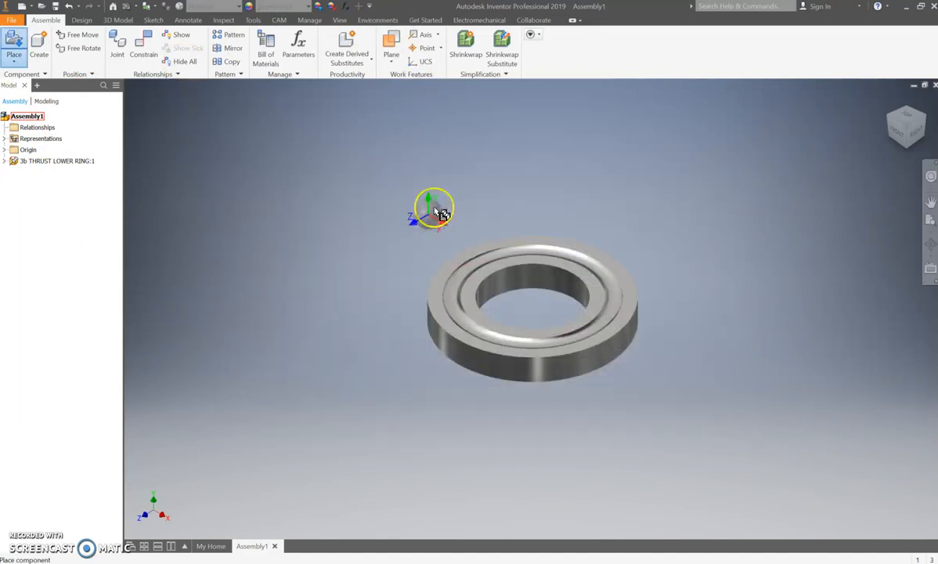
click(558, 141)
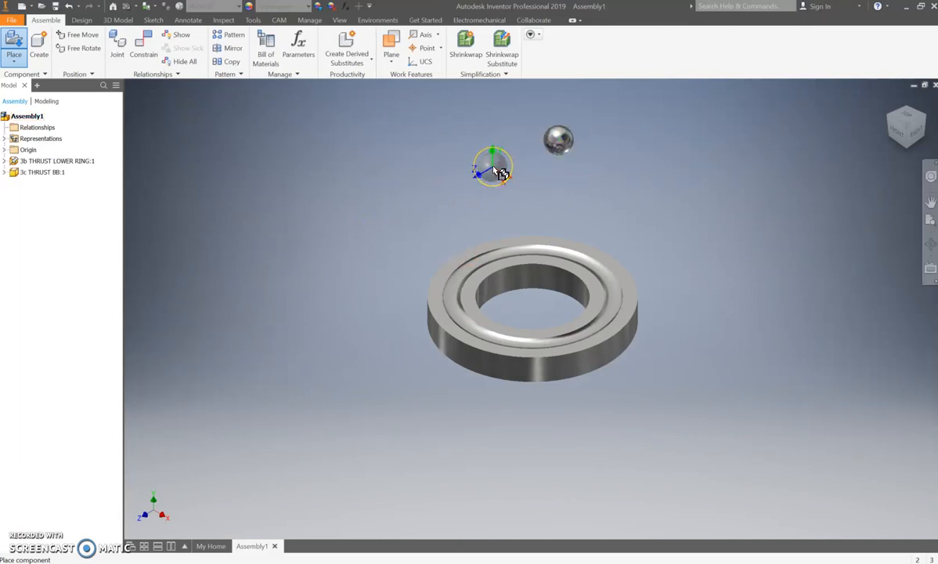
key(Escape)
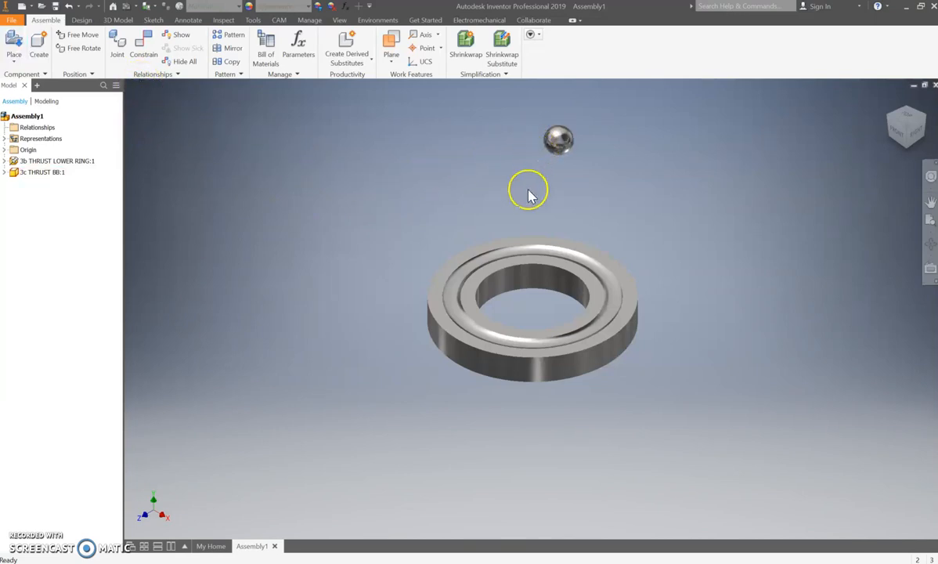
Constrain the ball's surface to the lower ring's groove with a Tangent constraint using the Inside solution
click(144, 51)
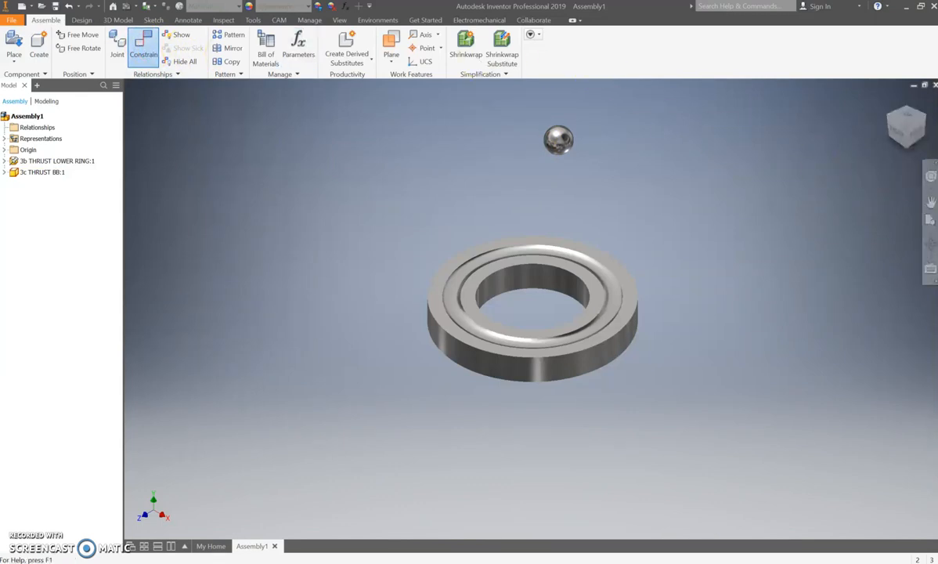
drag(806, 54, 232, 95)
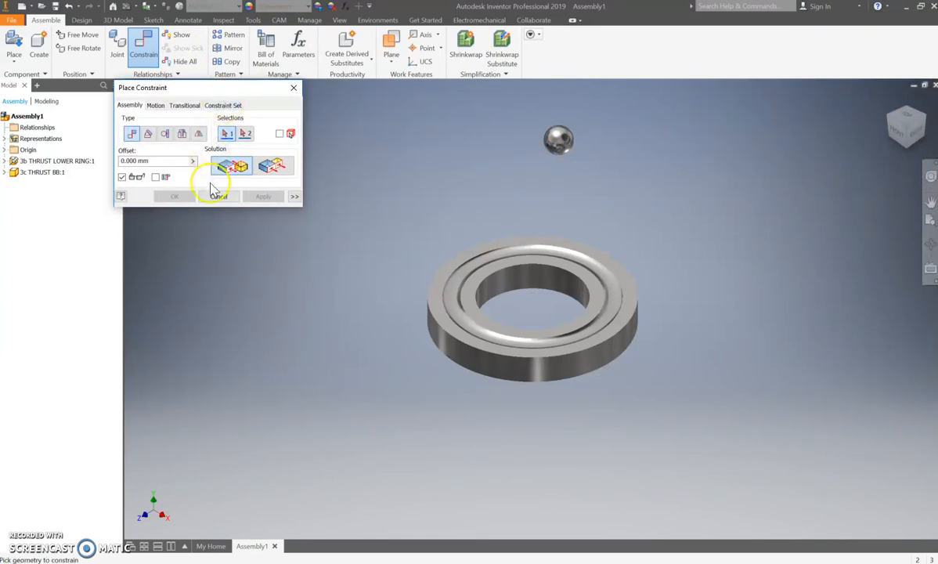
click(165, 133)
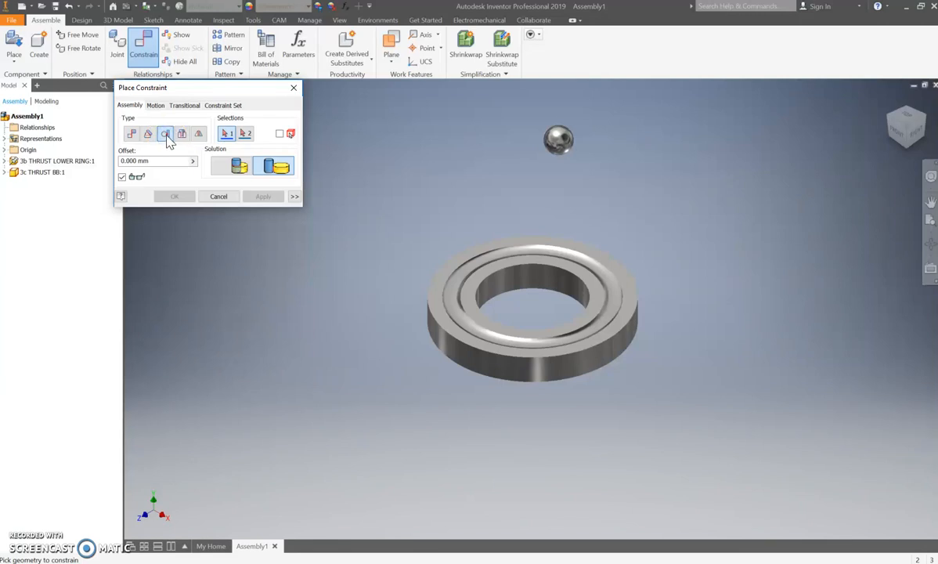
click(240, 174)
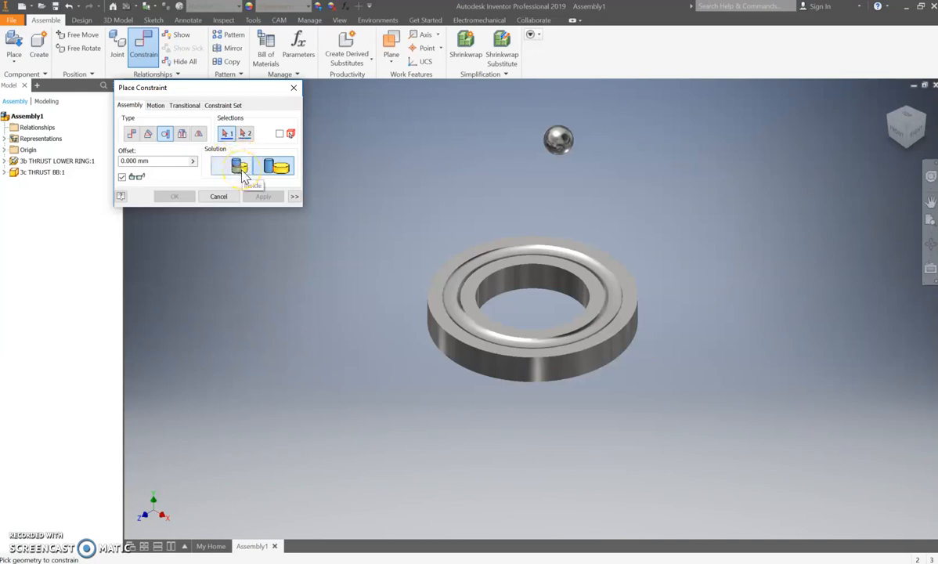
click(273, 174)
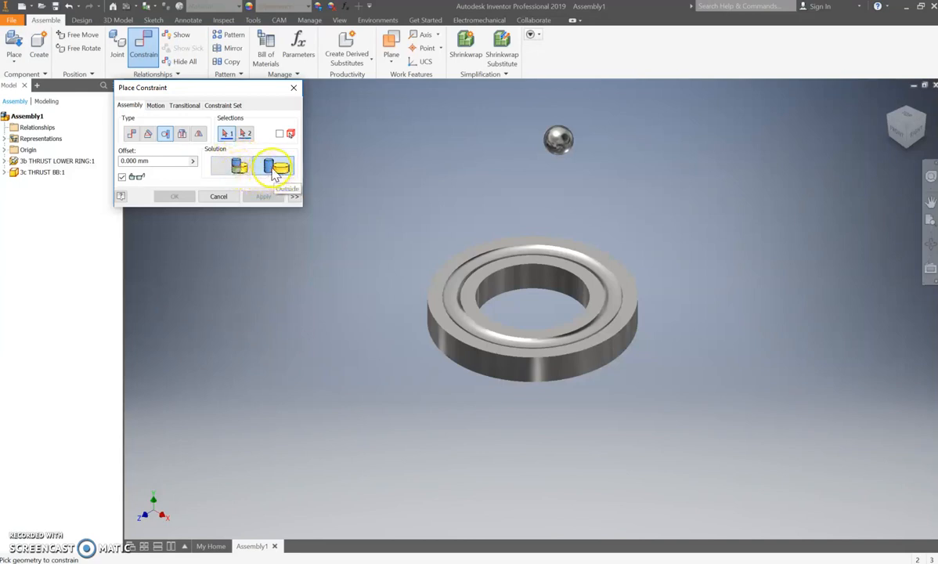
click(230, 171)
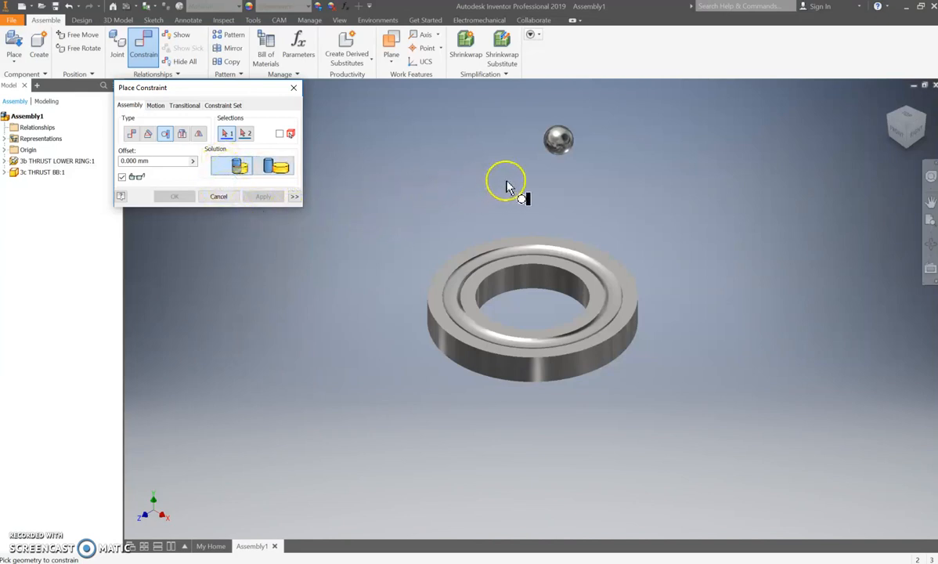
click(554, 153)
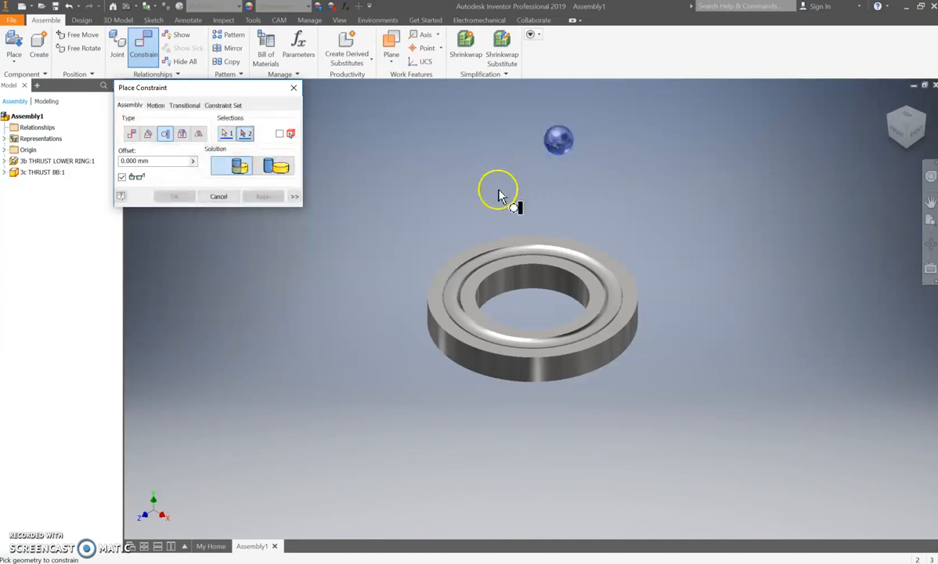
click(489, 259)
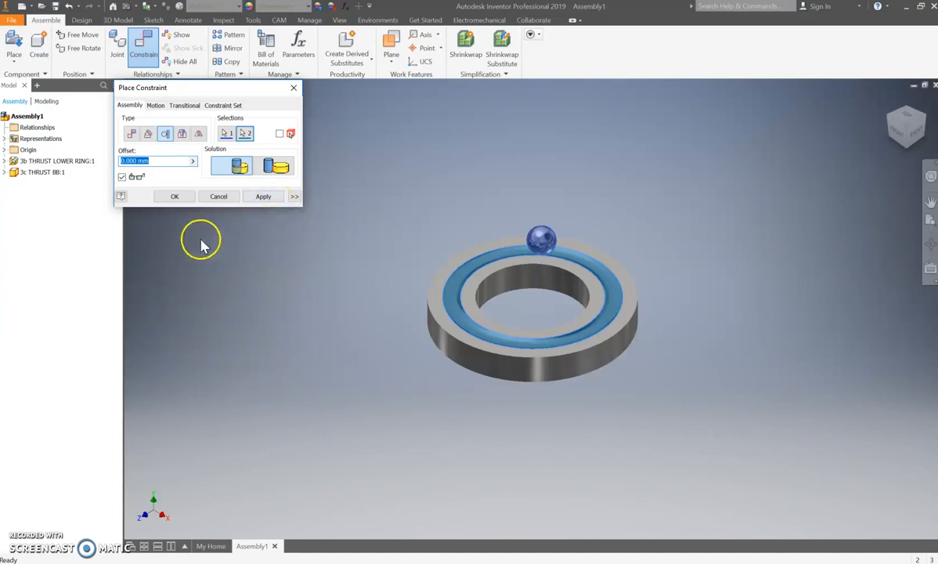
click(173, 199)
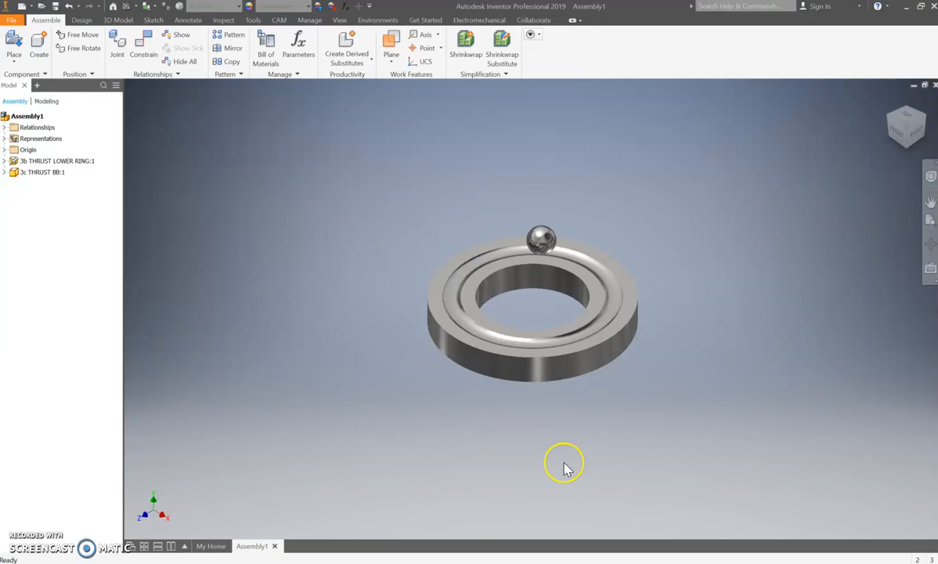
Pattern the ball circularly about the lower ring's central axis with 16 instances spaced 22.5 degrees apart
click(228, 37)
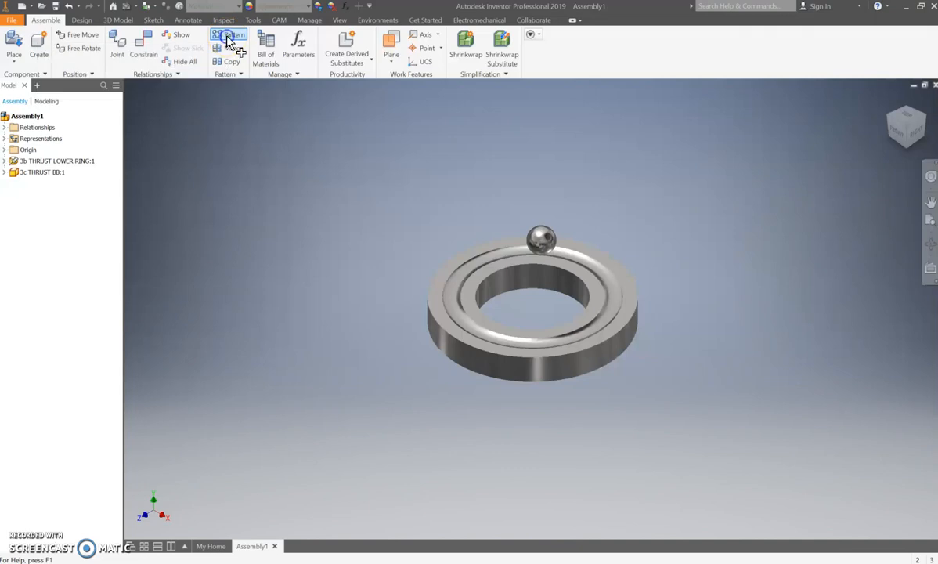
click(179, 127)
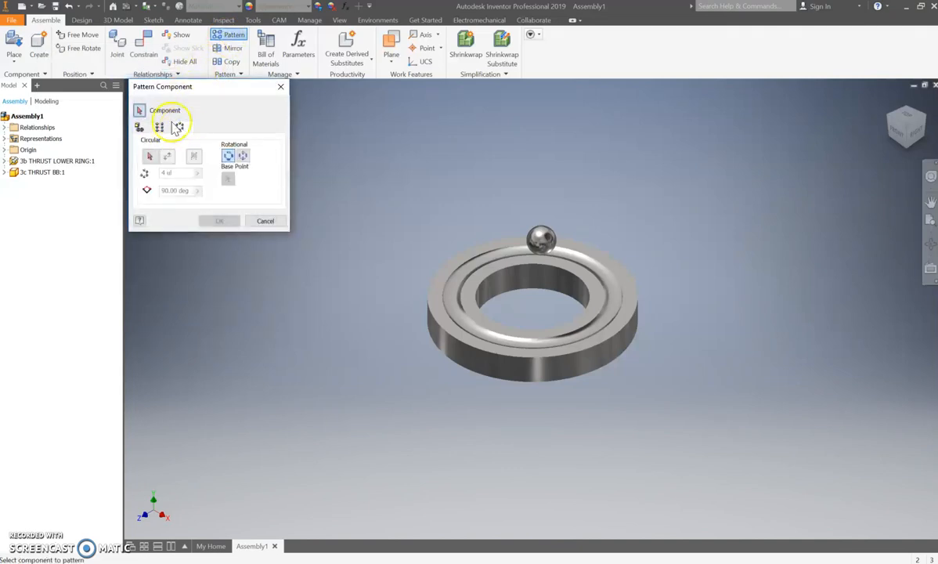
click(540, 233)
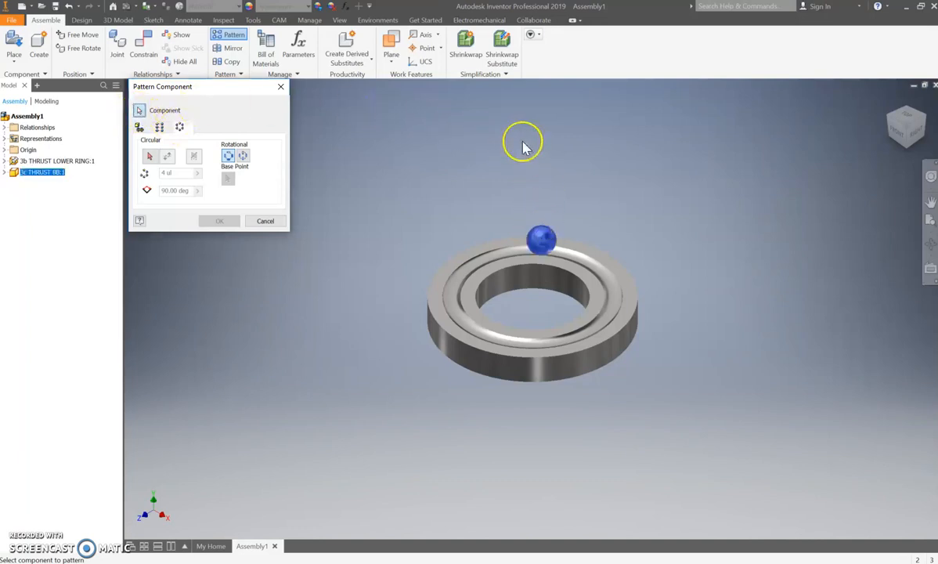
click(150, 157)
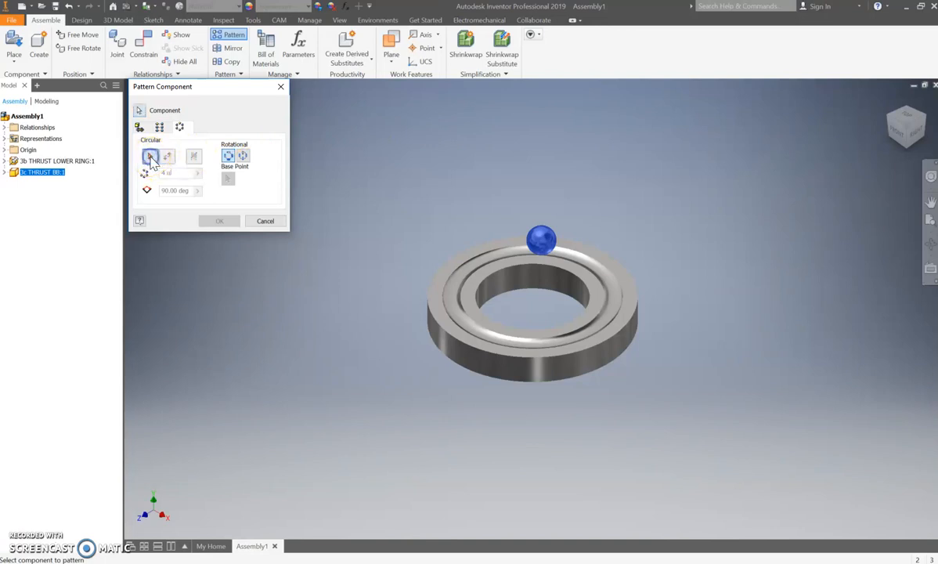
click(556, 278)
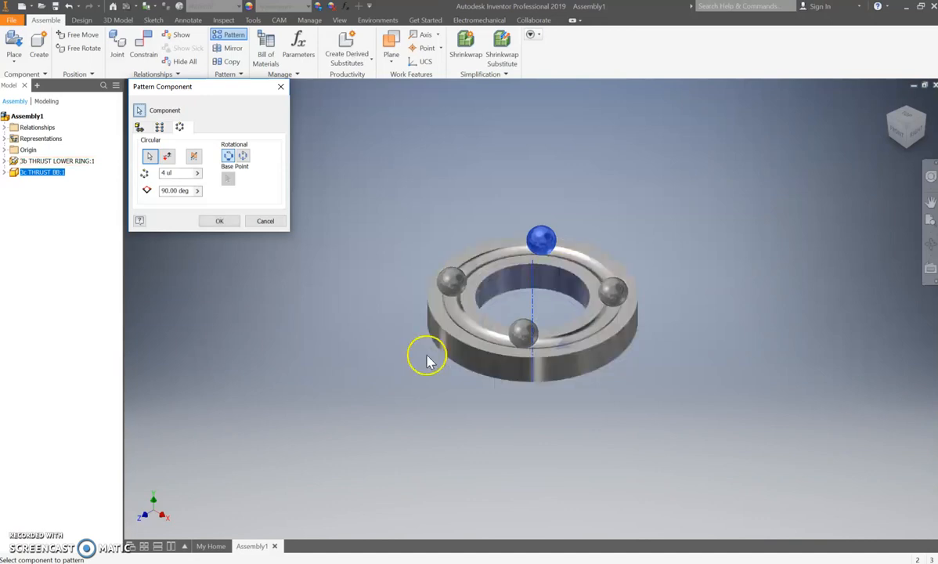
click(162, 173)
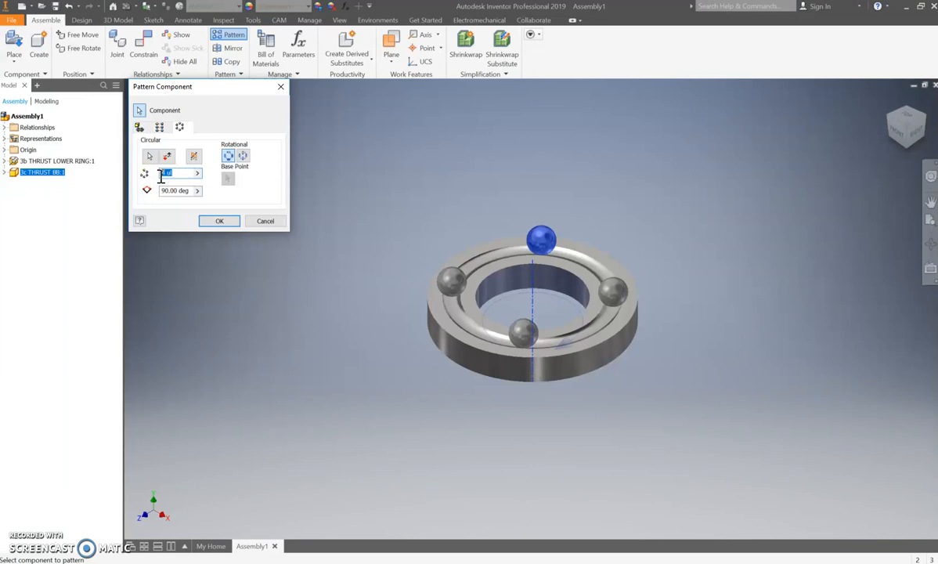
text(16)
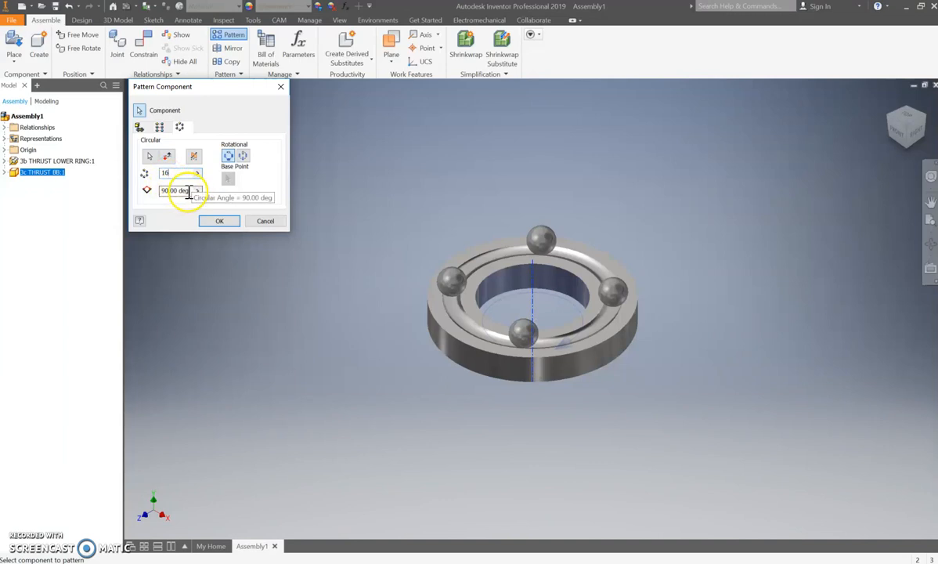
drag(184, 190, 163, 190)
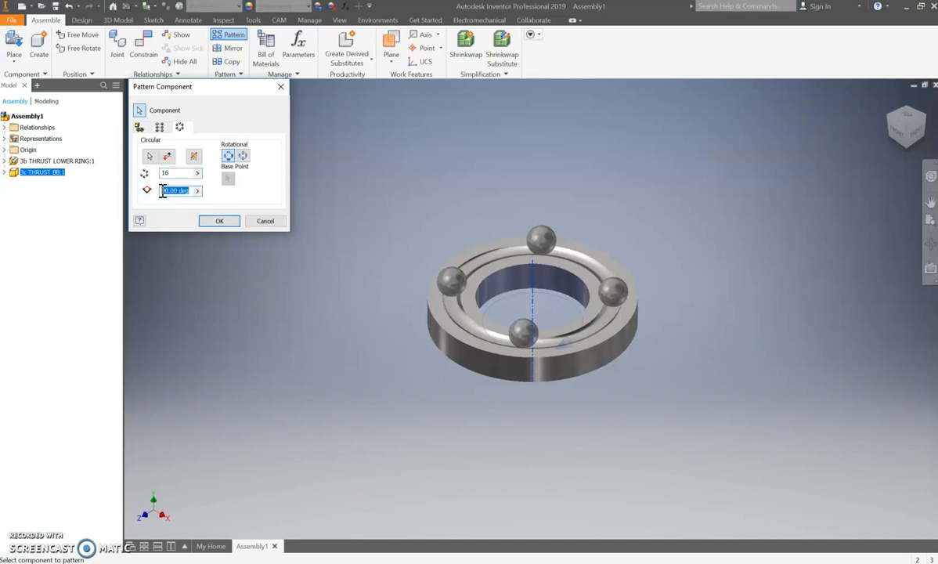
text(2)
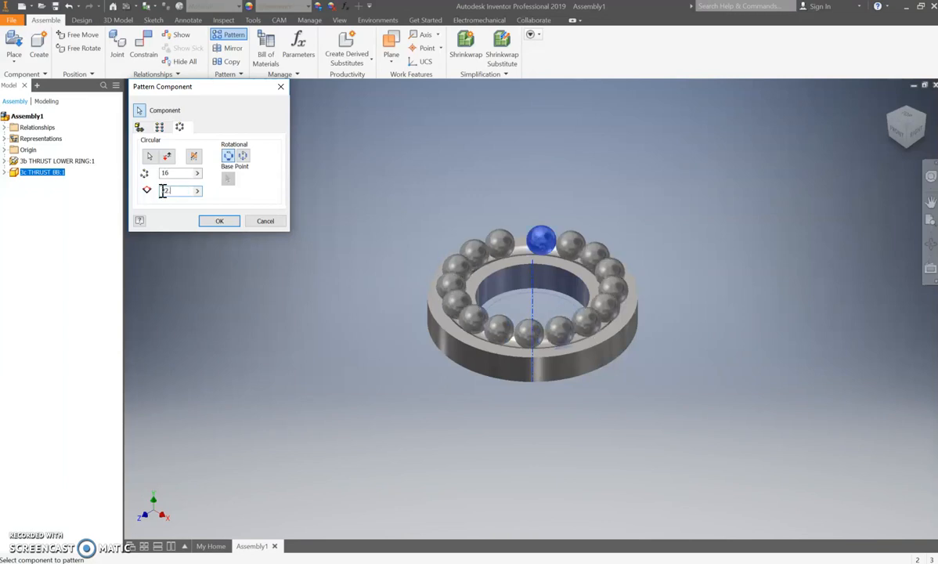
click(187, 191)
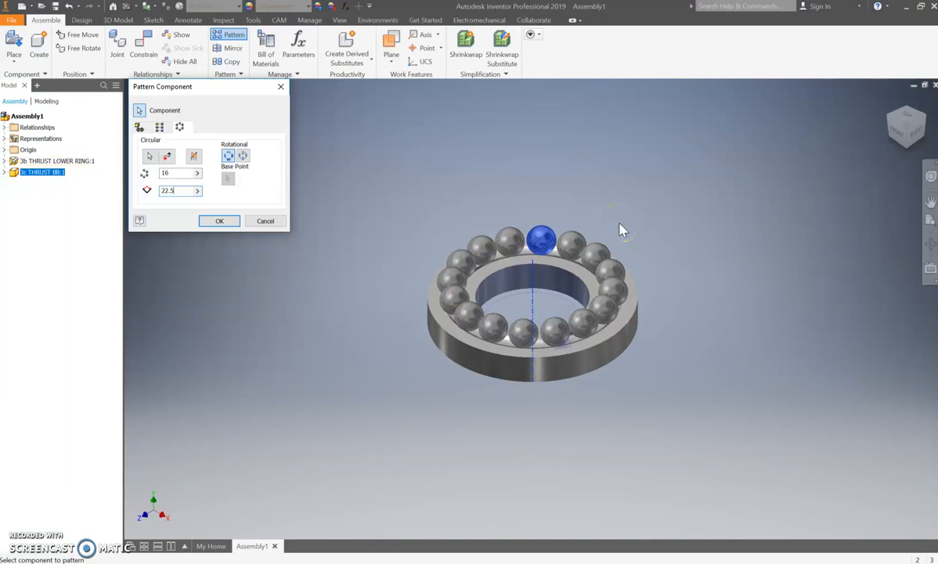
click(237, 223)
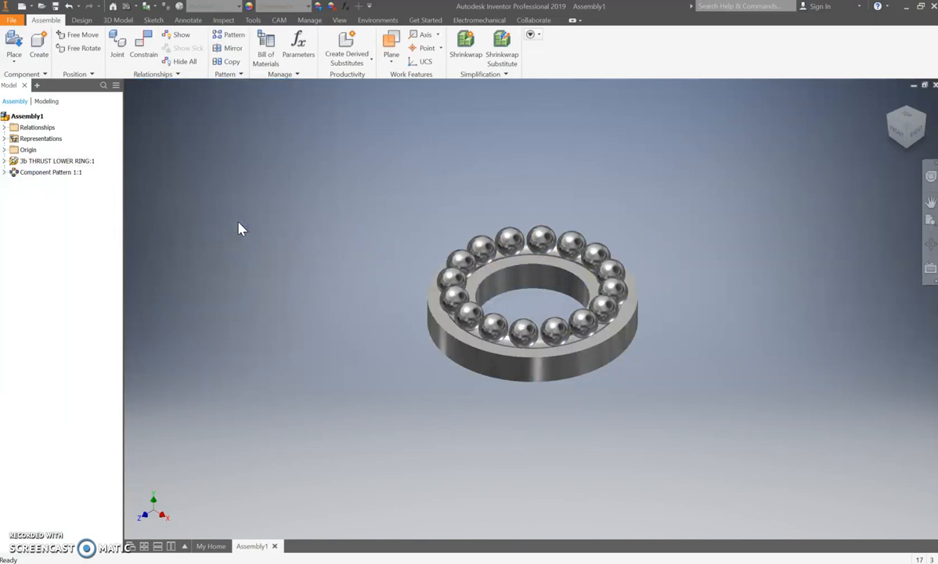
click(248, 226)
click(236, 231)
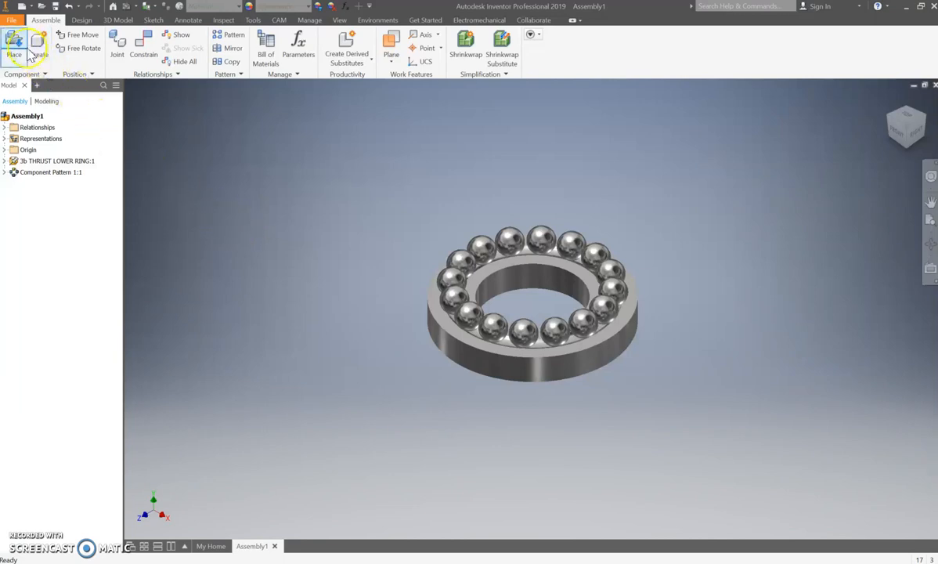
Place one 3a THRUST UPPER RING.ipt in the space above the ring of balls
click(16, 47)
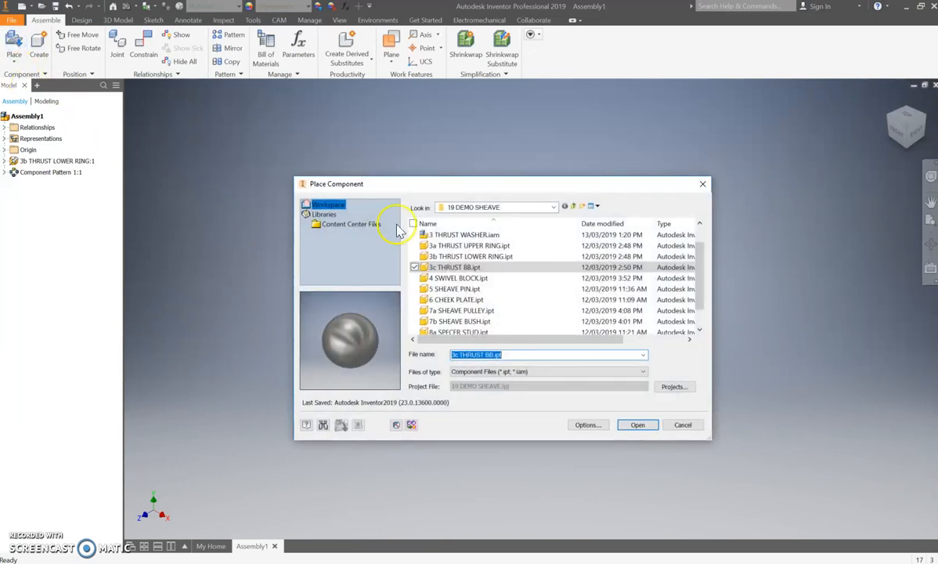
click(468, 246)
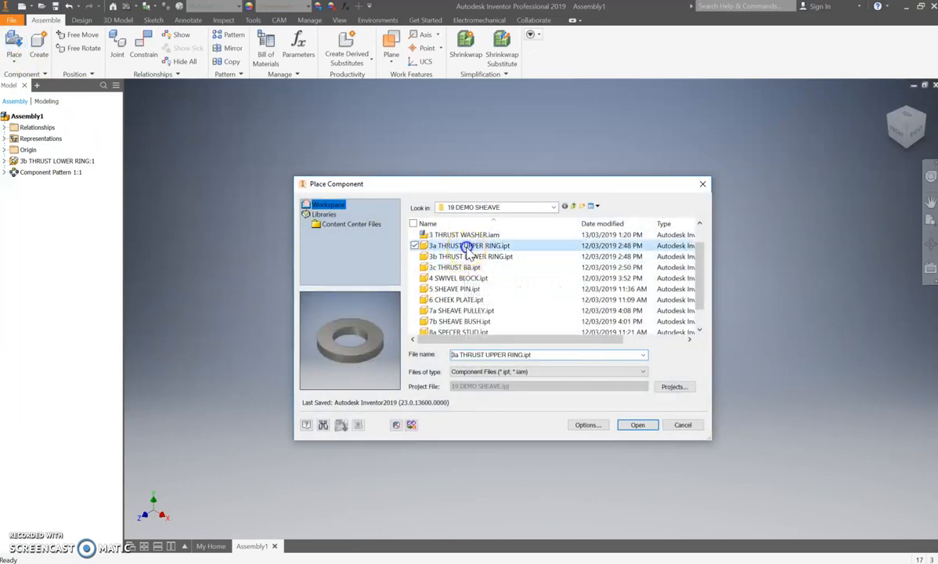
click(634, 428)
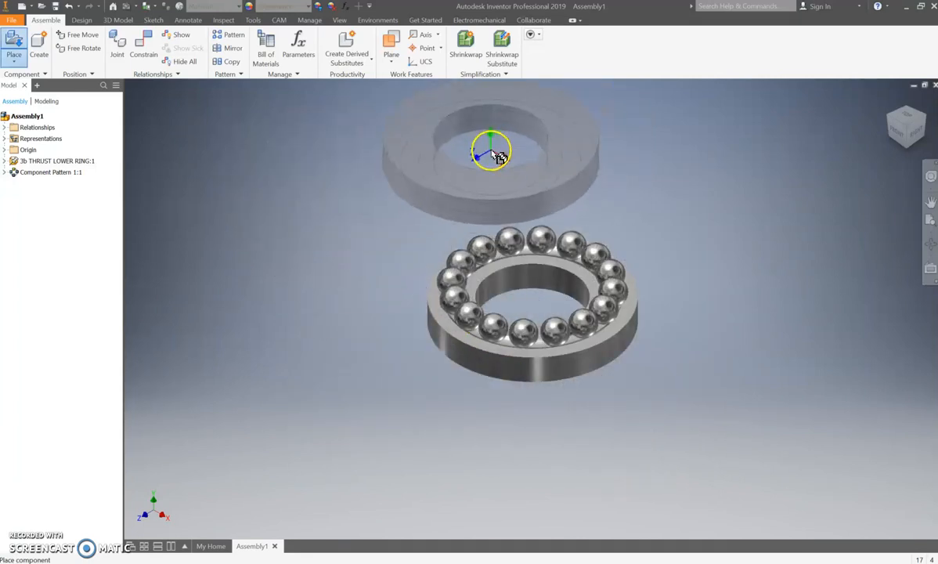
click(492, 153)
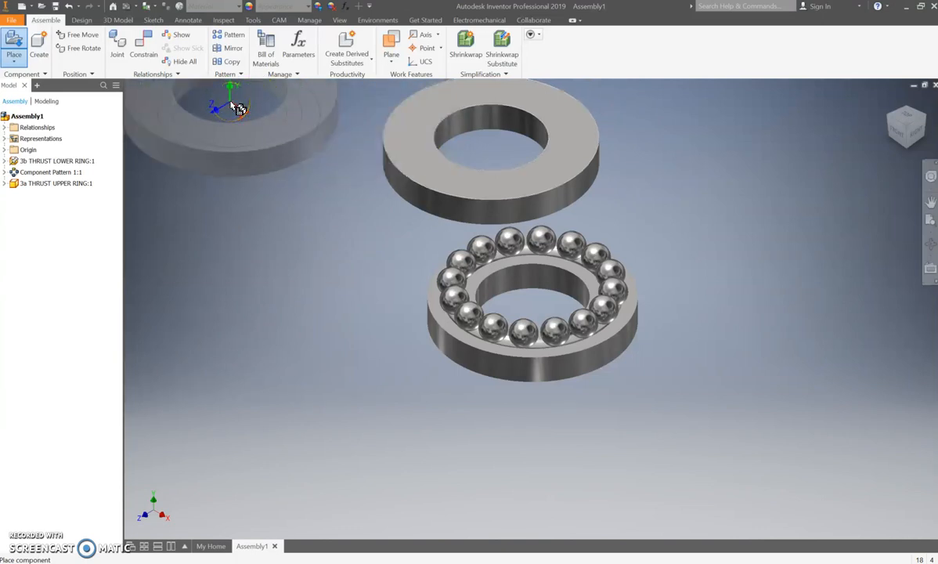
key(Escape)
Constrain the upper ring's lower bore edge to the lower ring's upper bore edge with an Insert constraint, Opposed solution, offset 8 mm
click(133, 50)
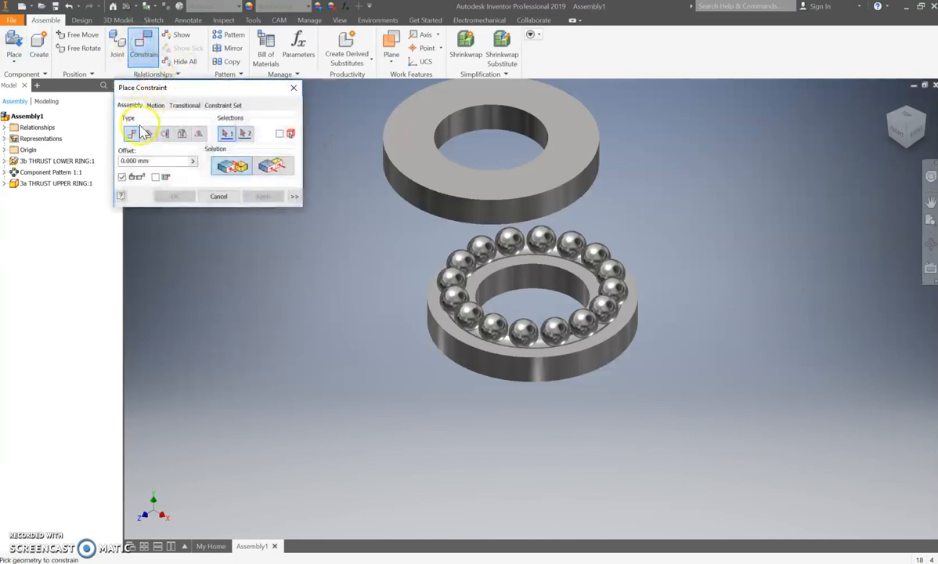
click(183, 141)
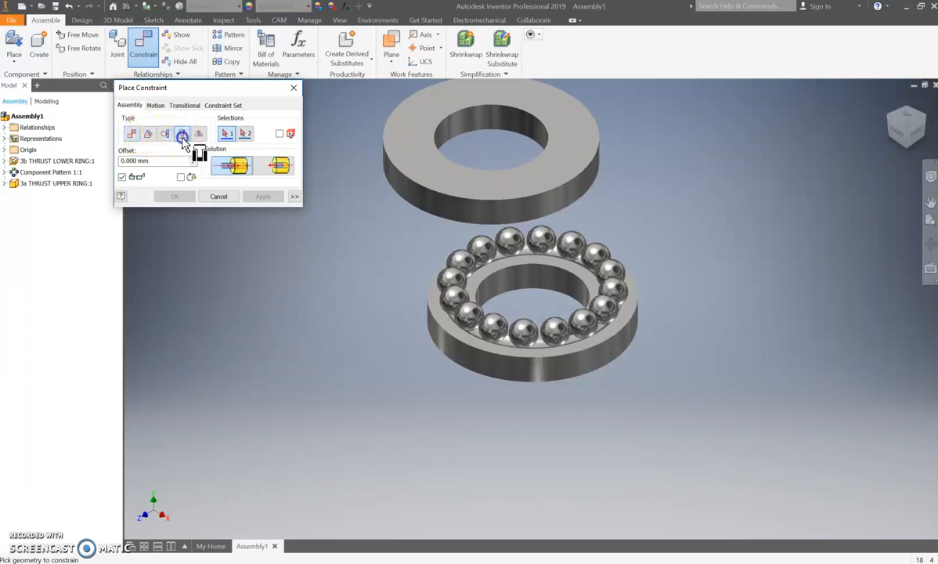
click(240, 180)
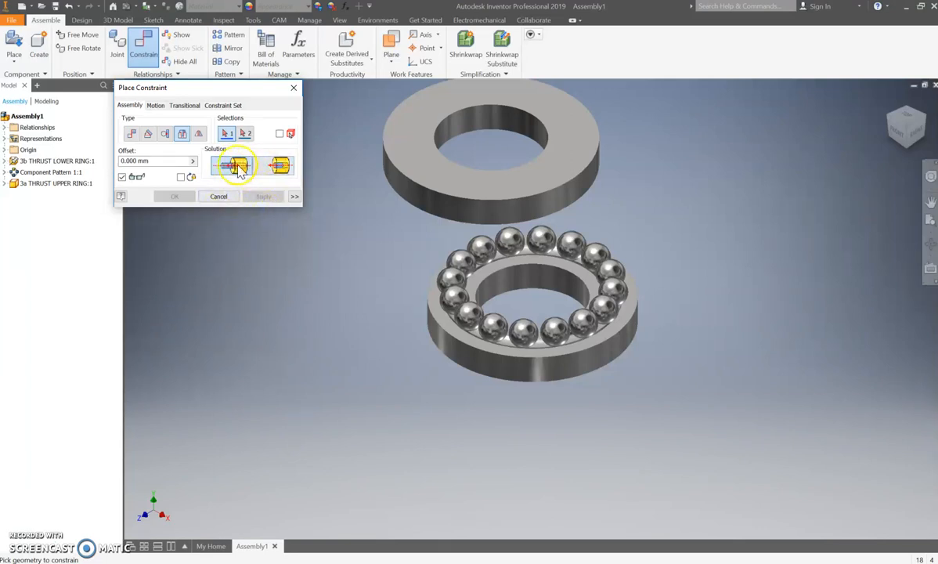
click(260, 214)
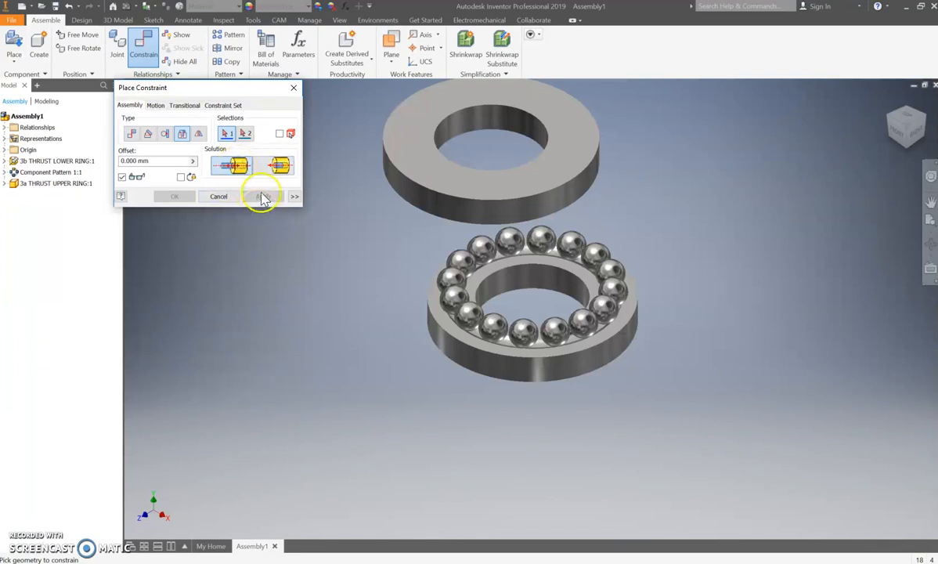
click(485, 129)
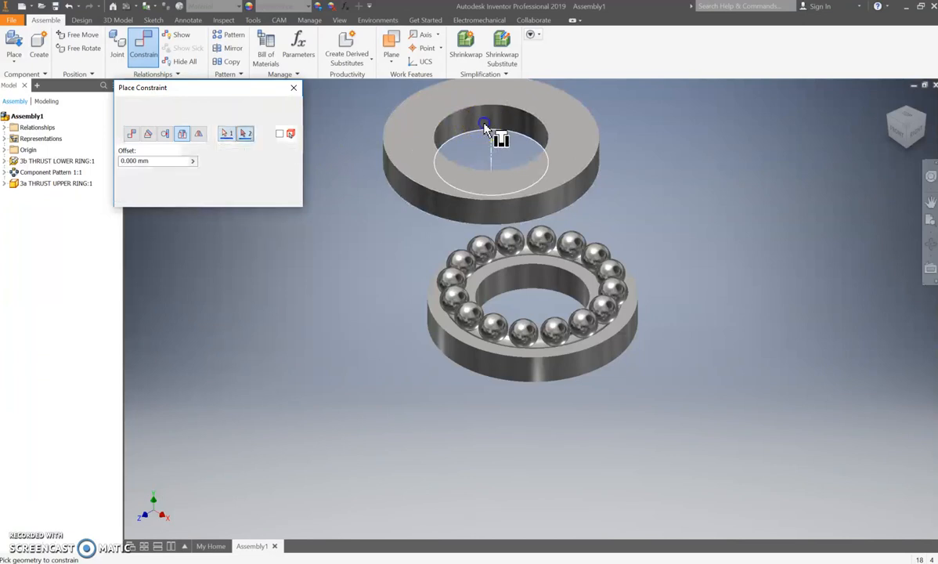
click(343, 253)
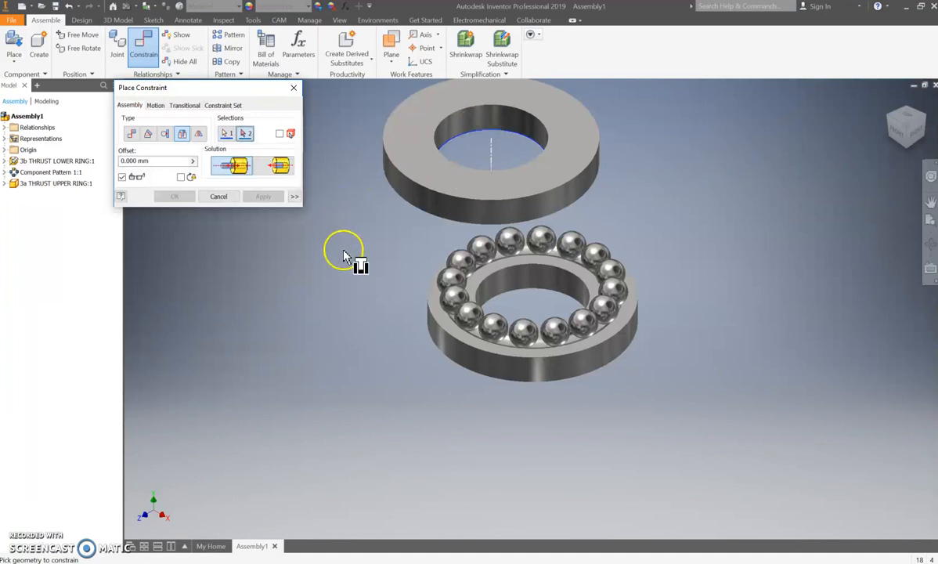
click(540, 272)
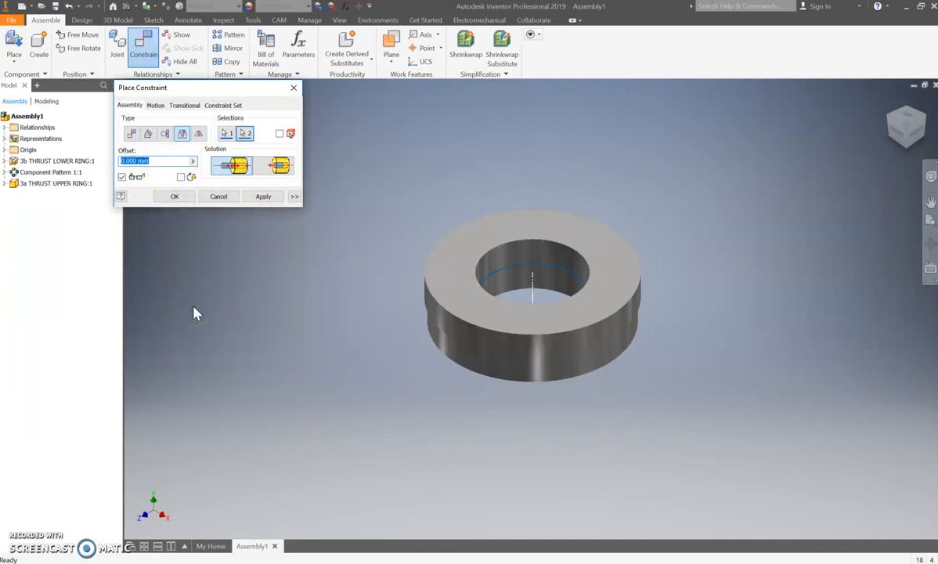
text(8)
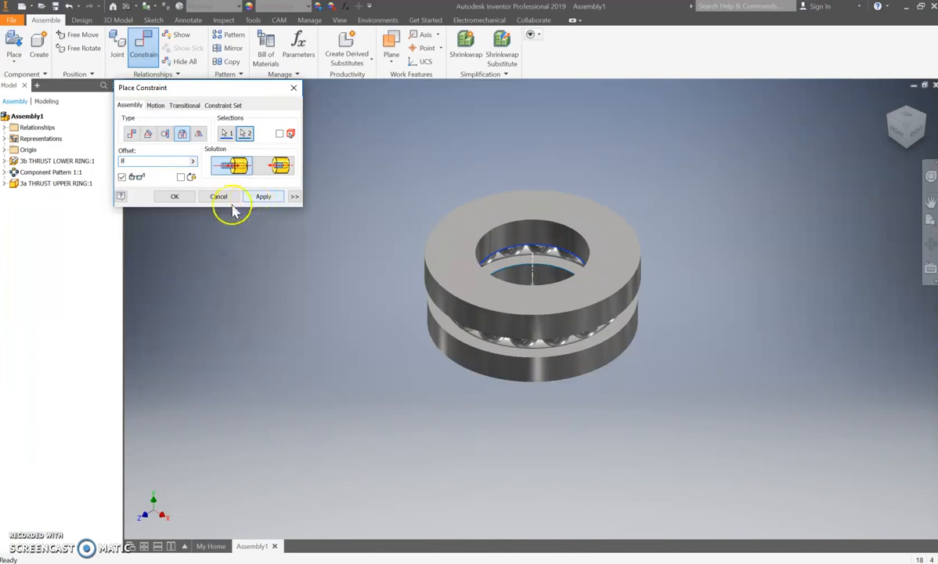
click(175, 195)
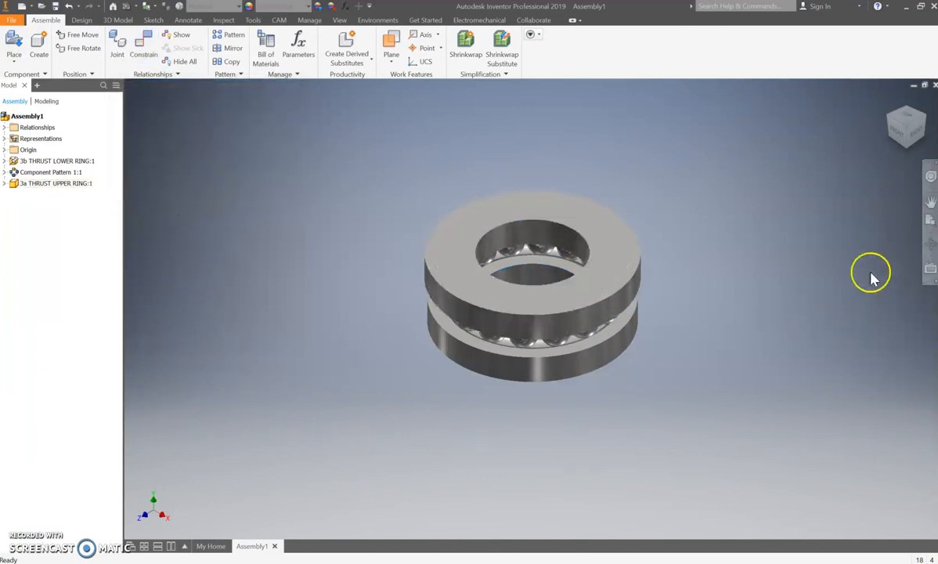
Examine the assembled thrust washer from the front and from other angles, finishing in an isometric view
click(898, 131)
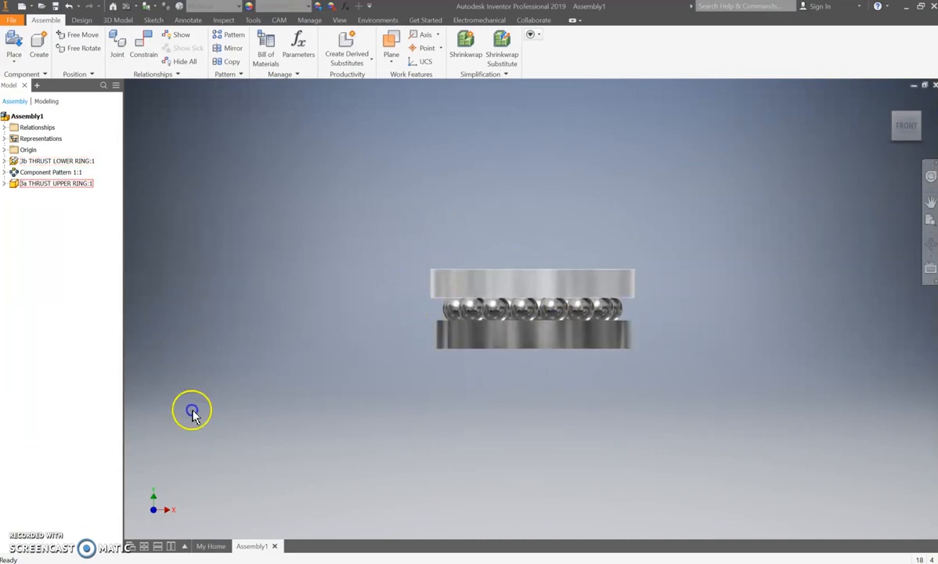
click(462, 274)
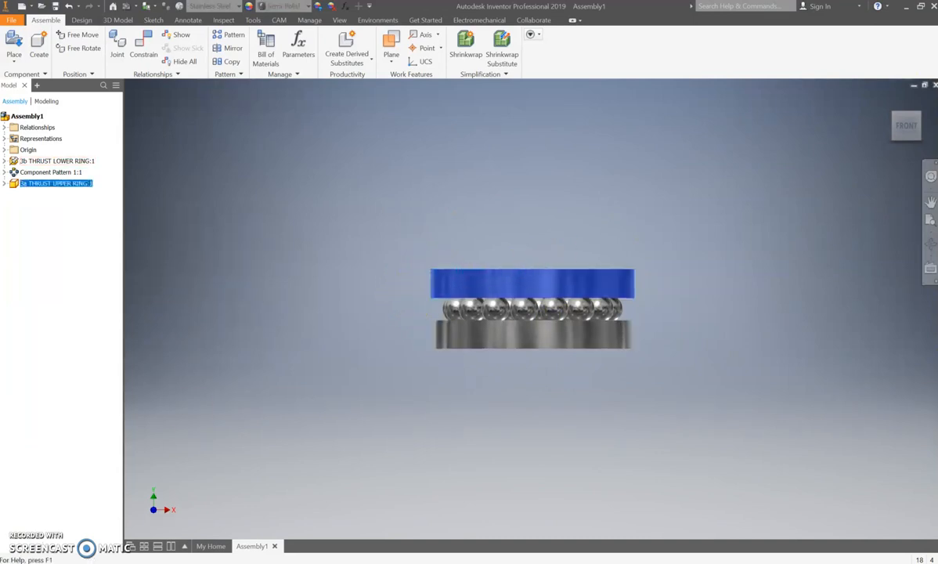
click(900, 121)
click(578, 266)
drag(586, 267, 563, 309)
drag(554, 265, 490, 305)
drag(505, 361, 561, 352)
drag(576, 296, 507, 317)
click(403, 240)
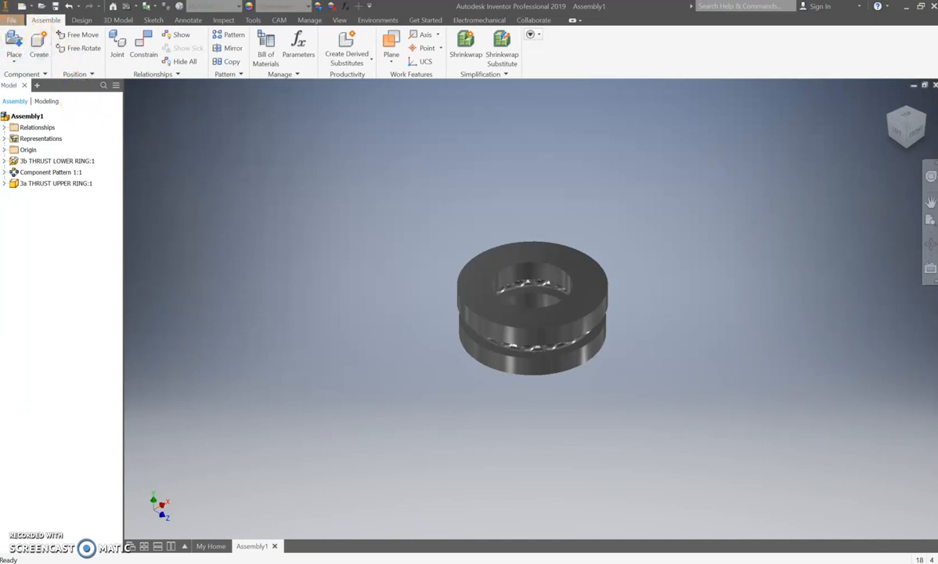
Start saving the assembly as a new file in the 19 DEMO SHEAVE folder
click(11, 20)
click(36, 142)
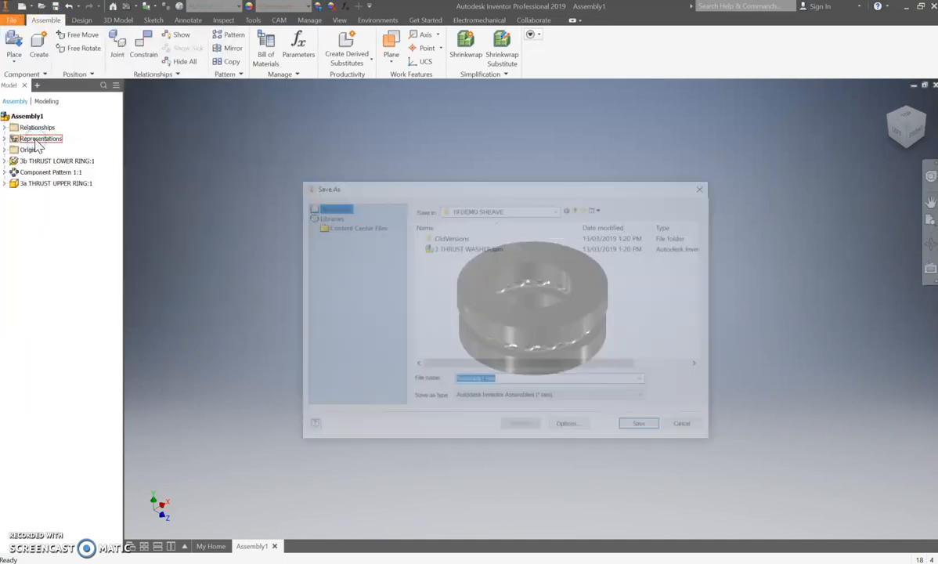